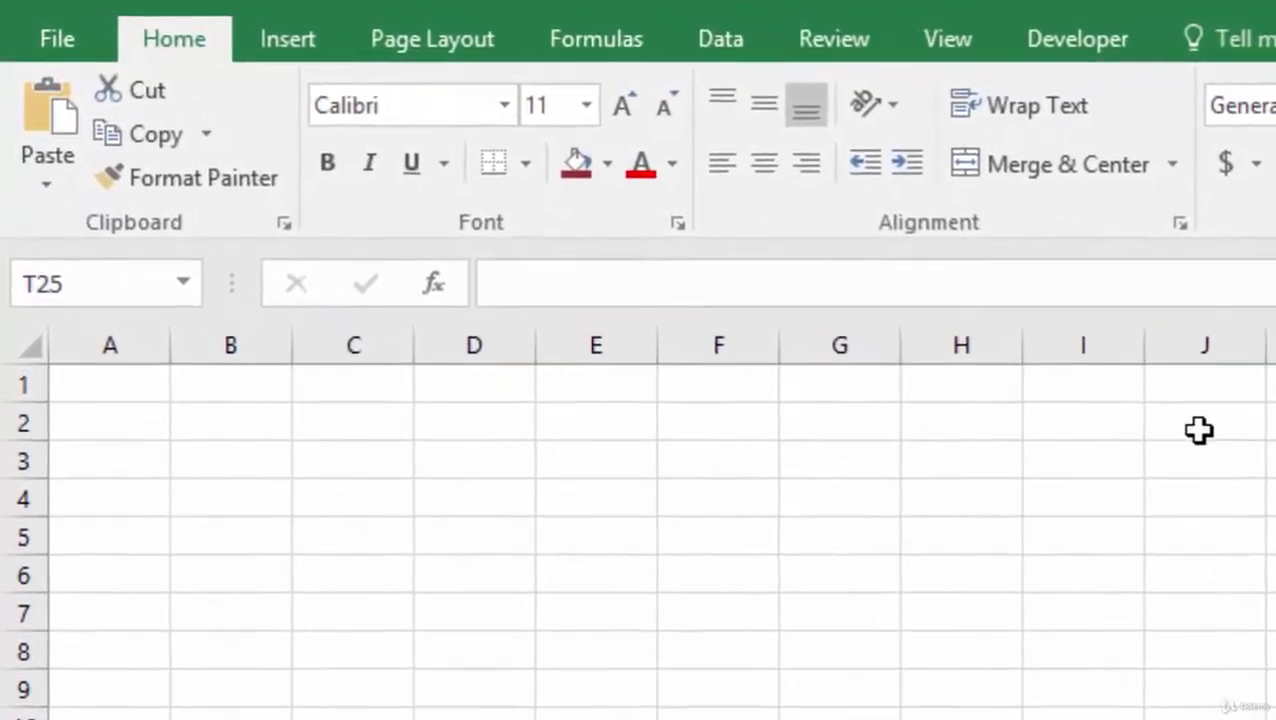
- Enter the formula =SUM(C1,D1) in cell F1
left_click(757, 421)
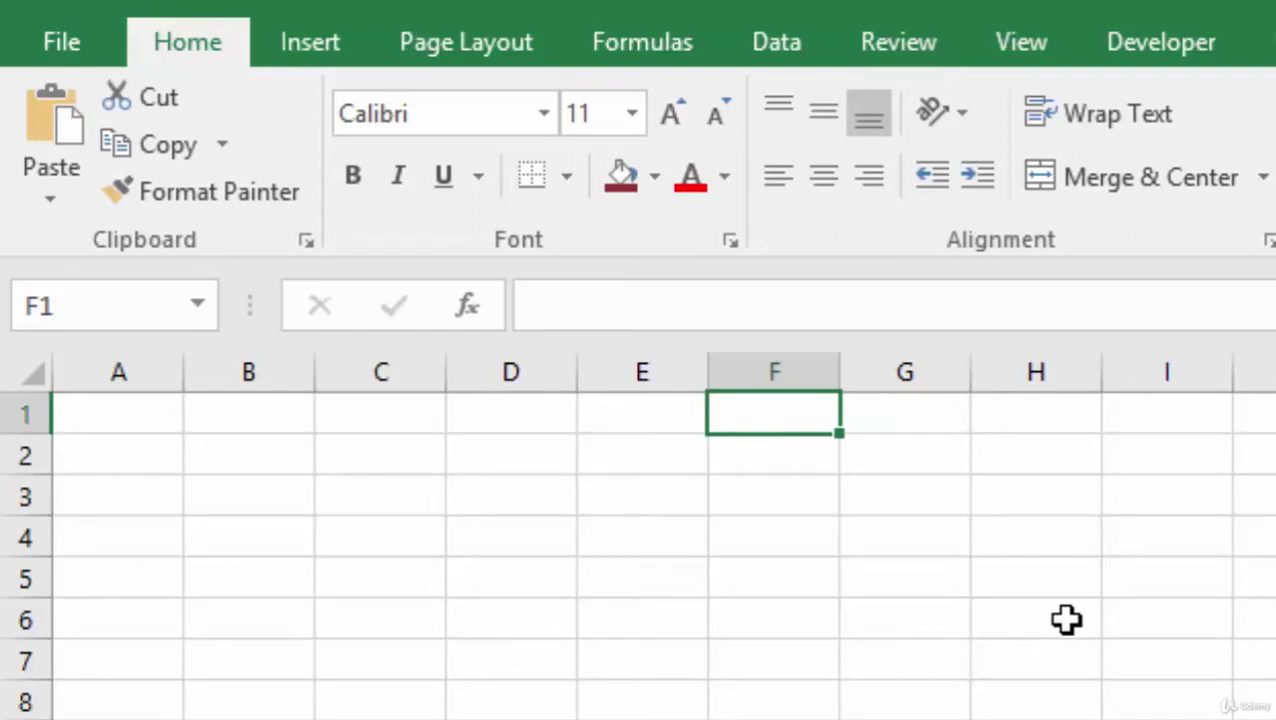
type("=")
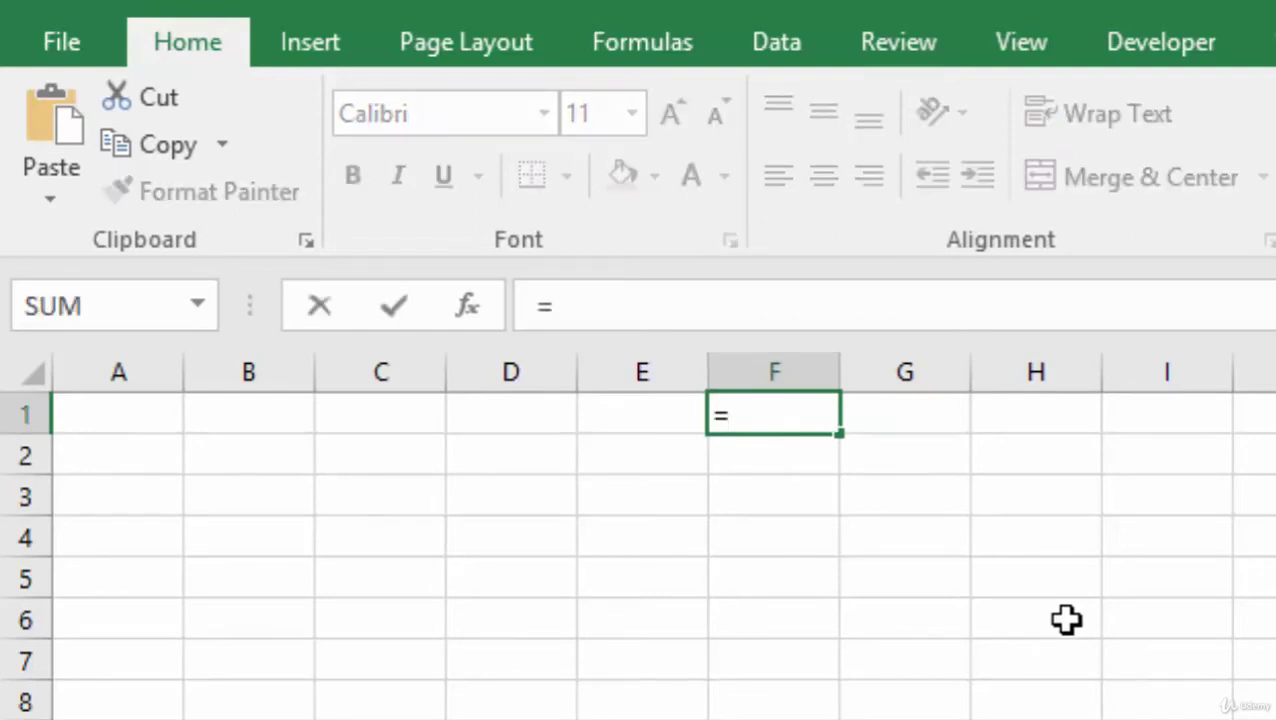
type("SUM")
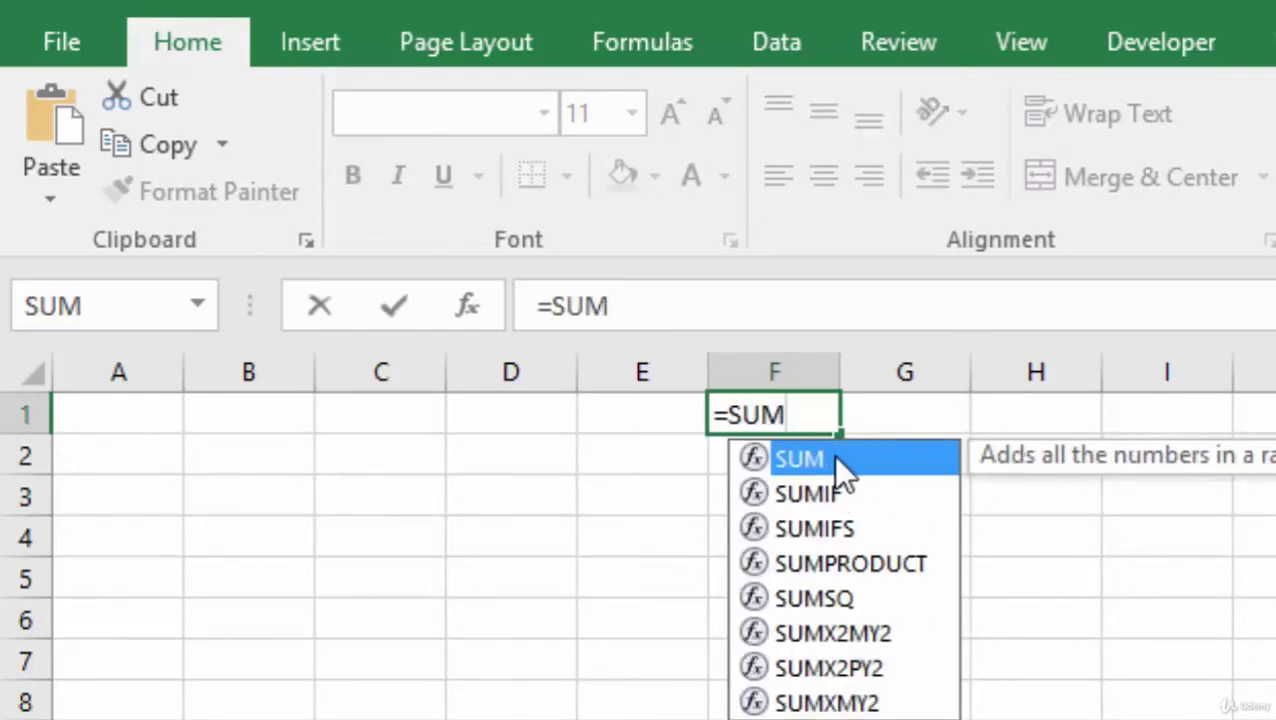
double_click(832, 458)
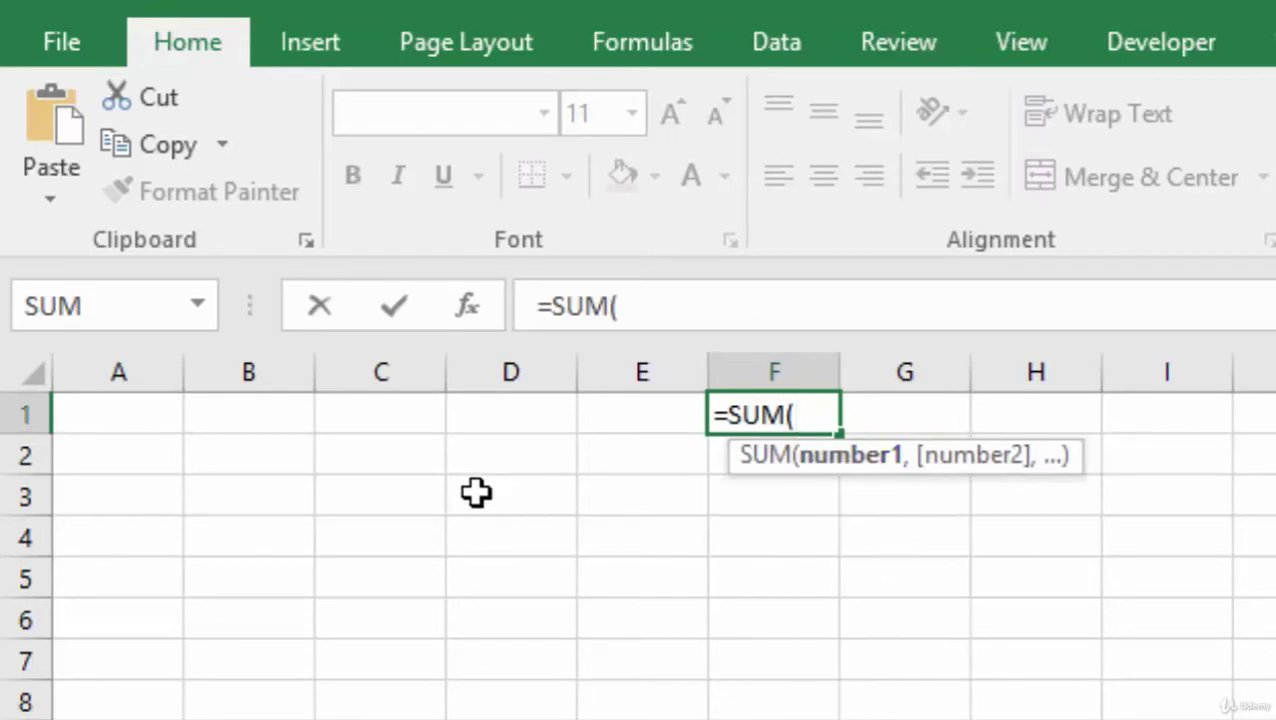
left_click(389, 418)
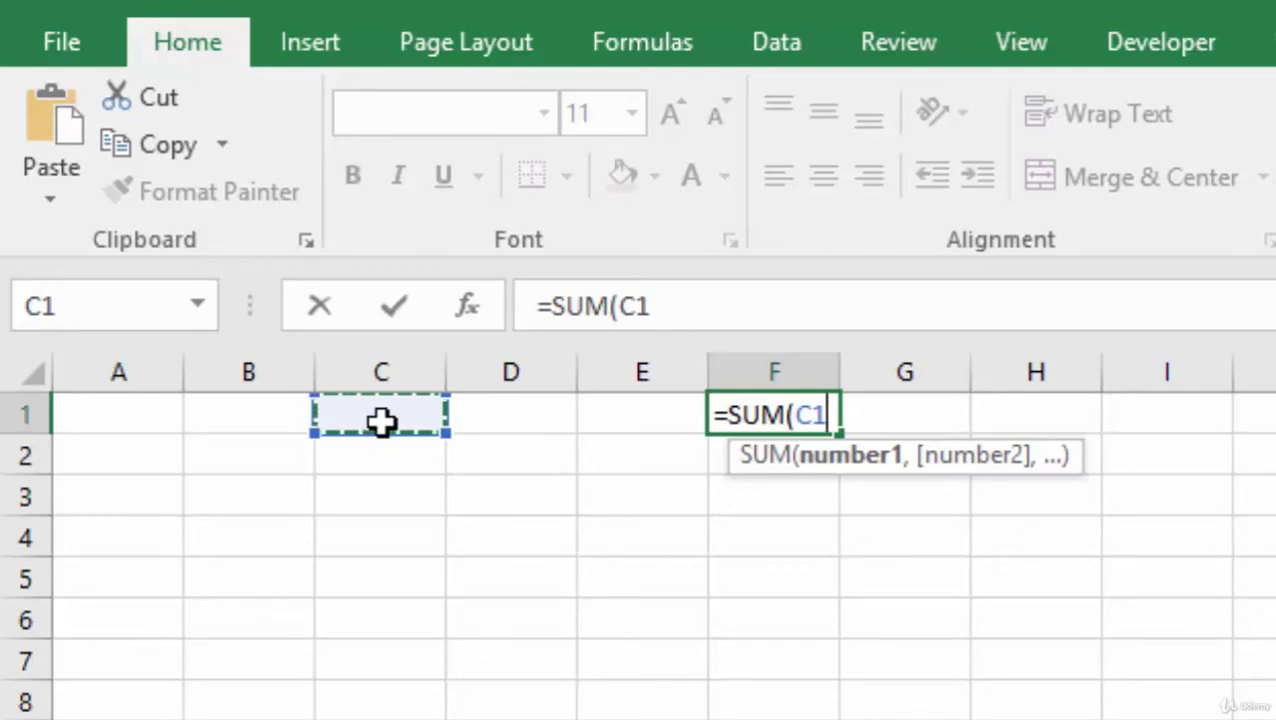
type(",")
left_click(530, 418)
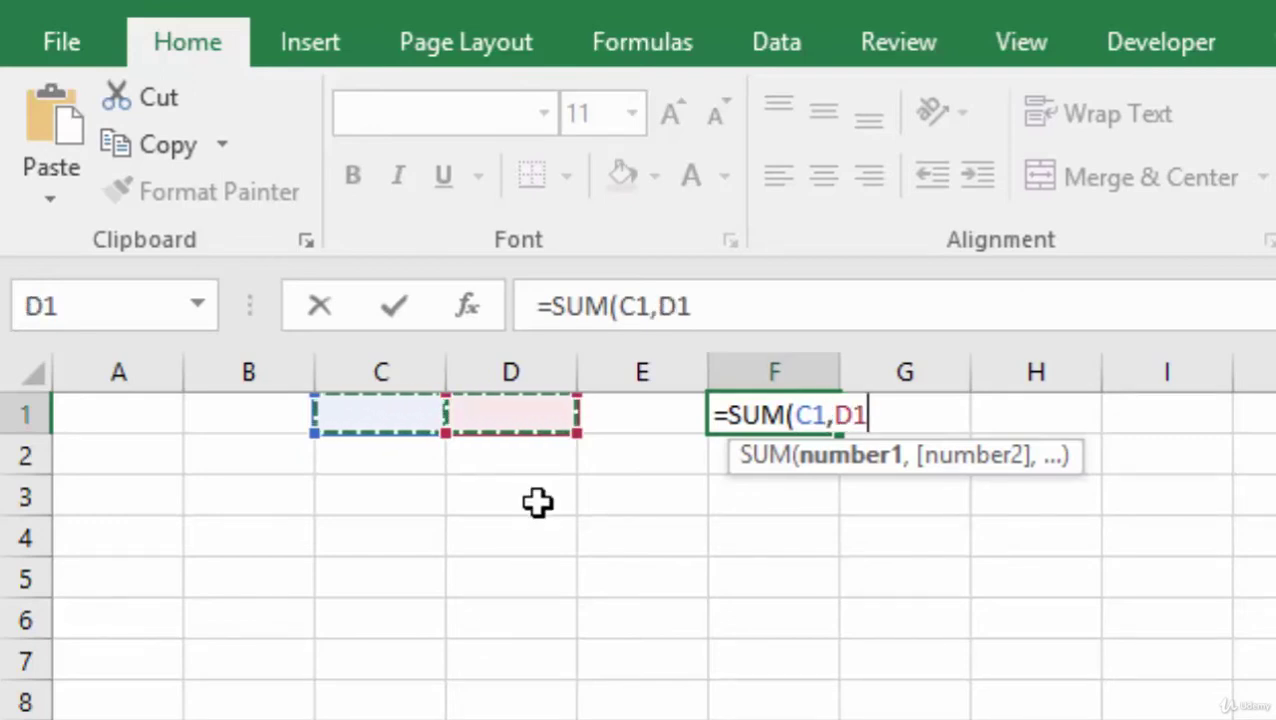
key("Return")
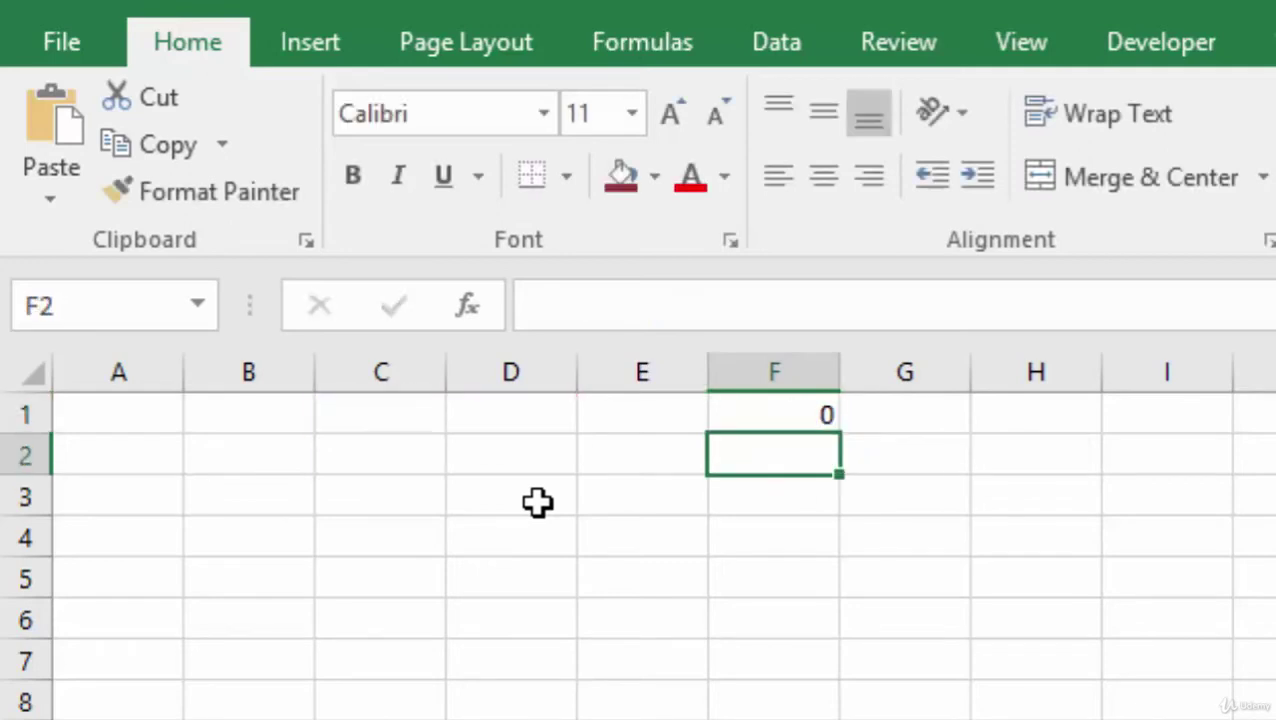
- Check the cell references in F1's formula and fill it down through F6
left_click(790, 416)
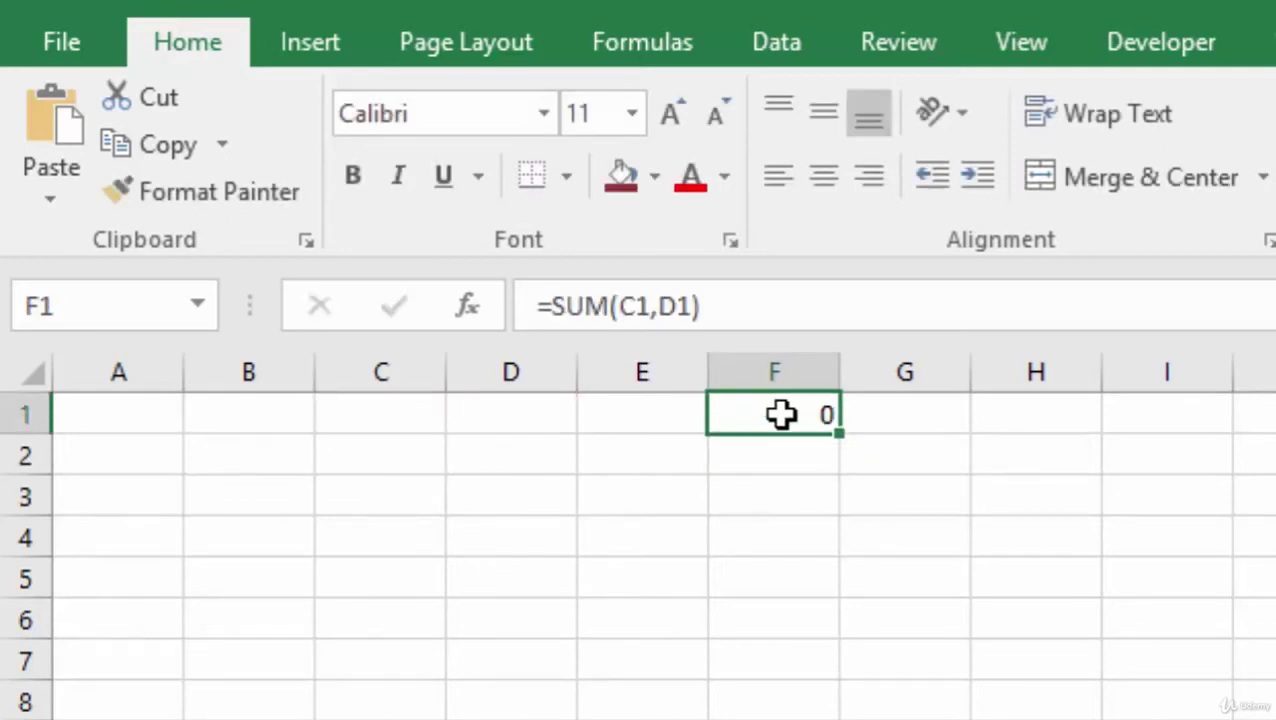
double_click(782, 415)
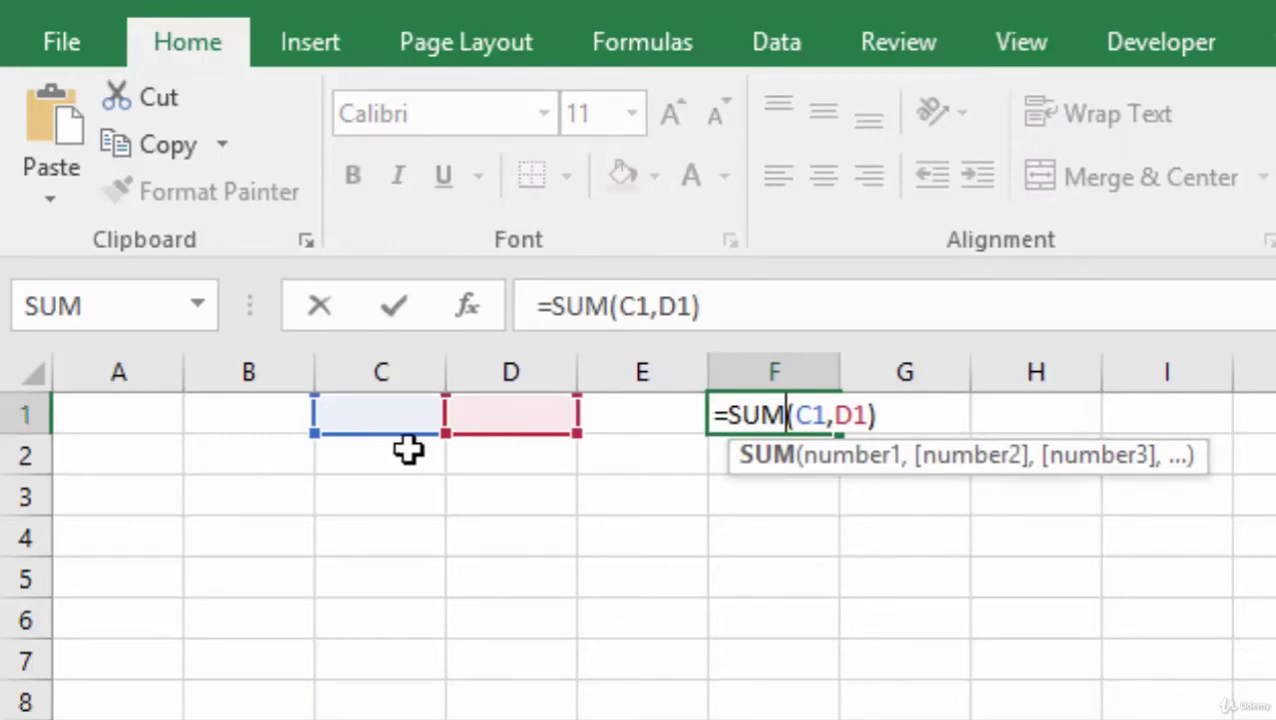
left_click(815, 505)
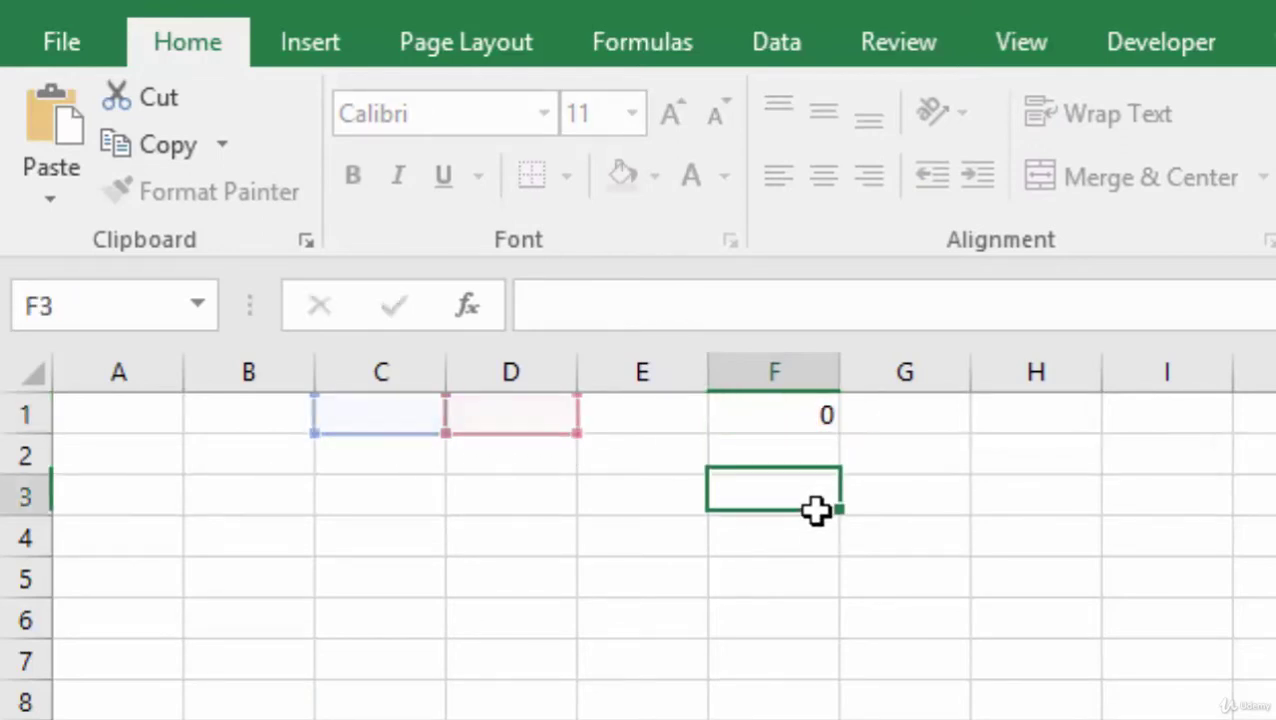
left_click(777, 418)
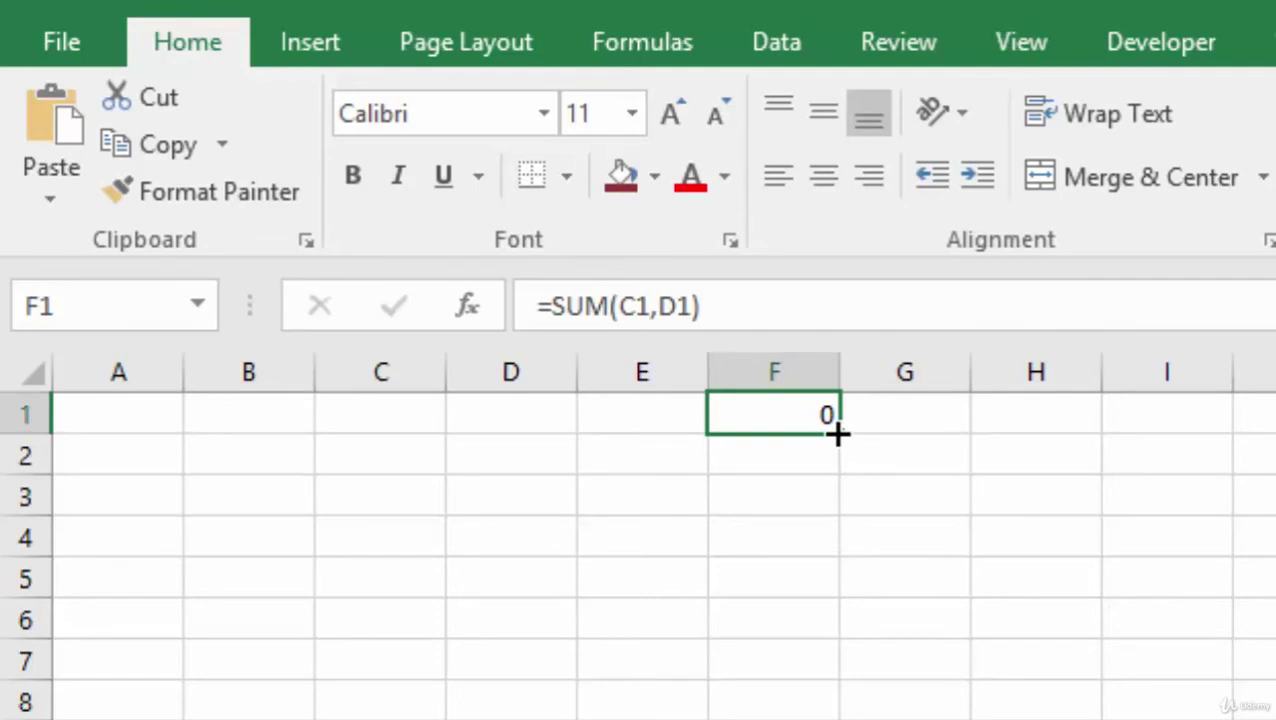
left_click_drag(838, 432, 835, 637)
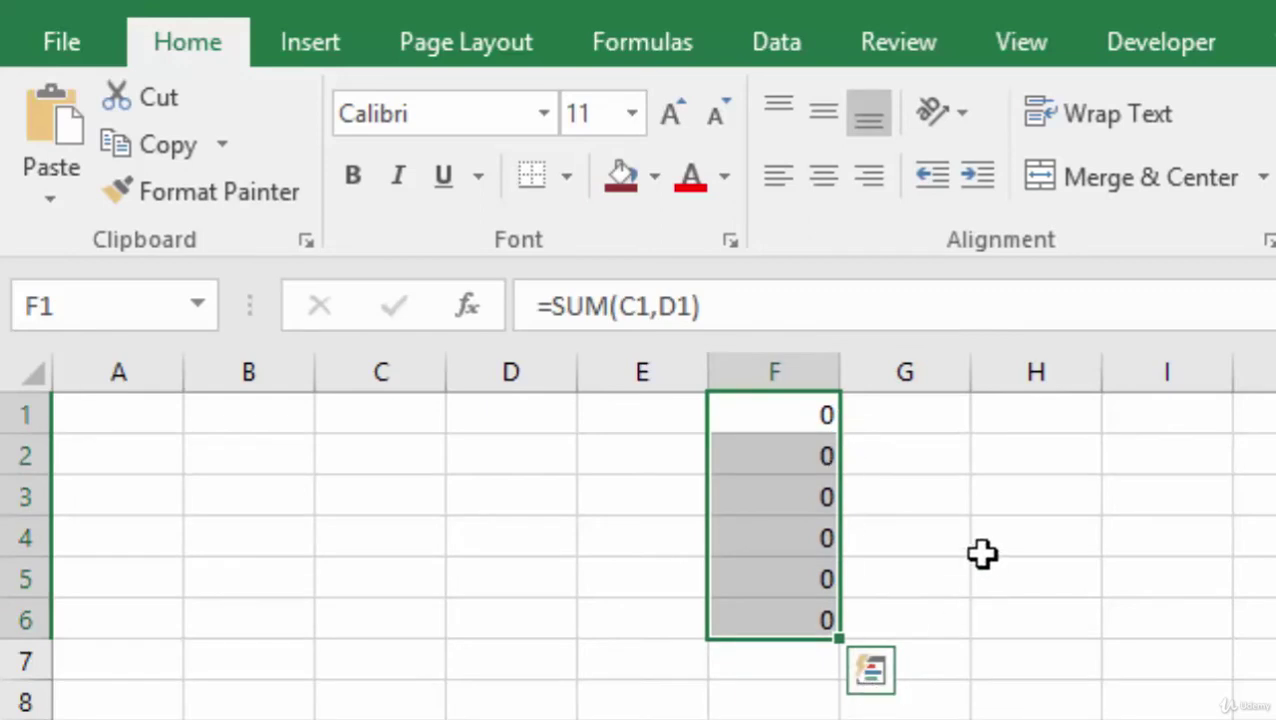
- Examine the formulas in F1 through F5 to compare which cells each copy references
left_click(767, 415)
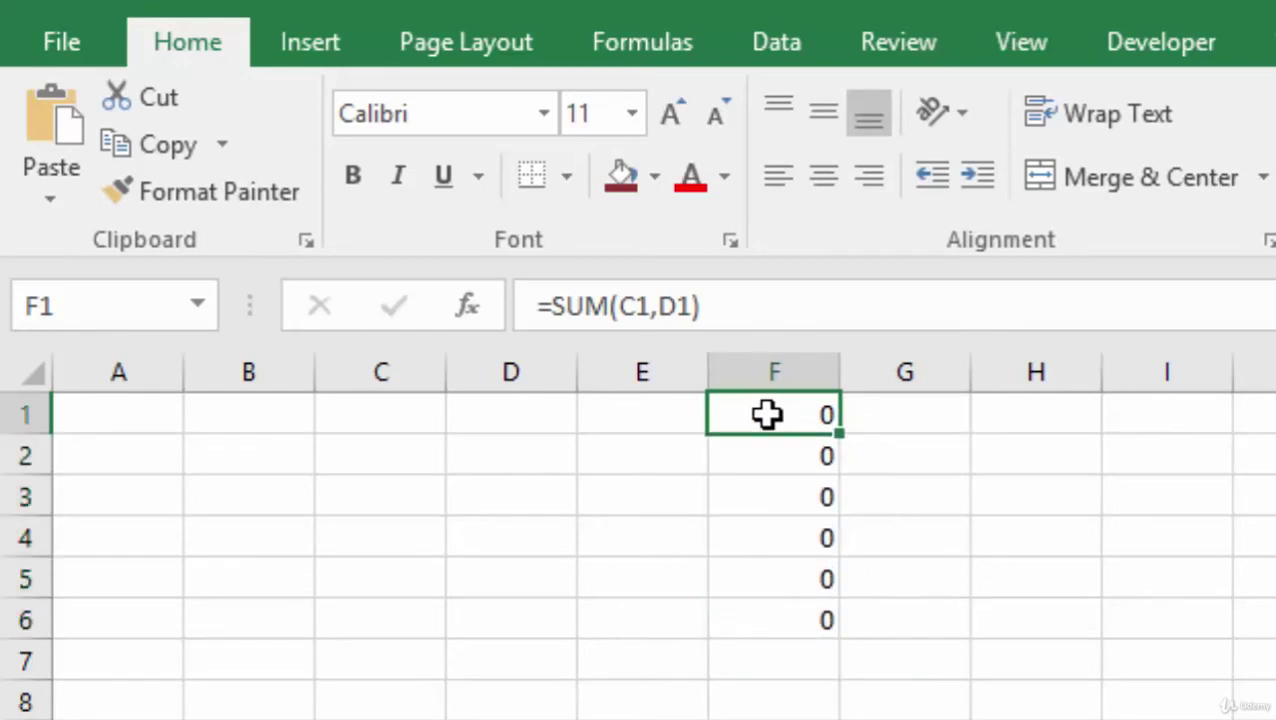
double_click(767, 415)
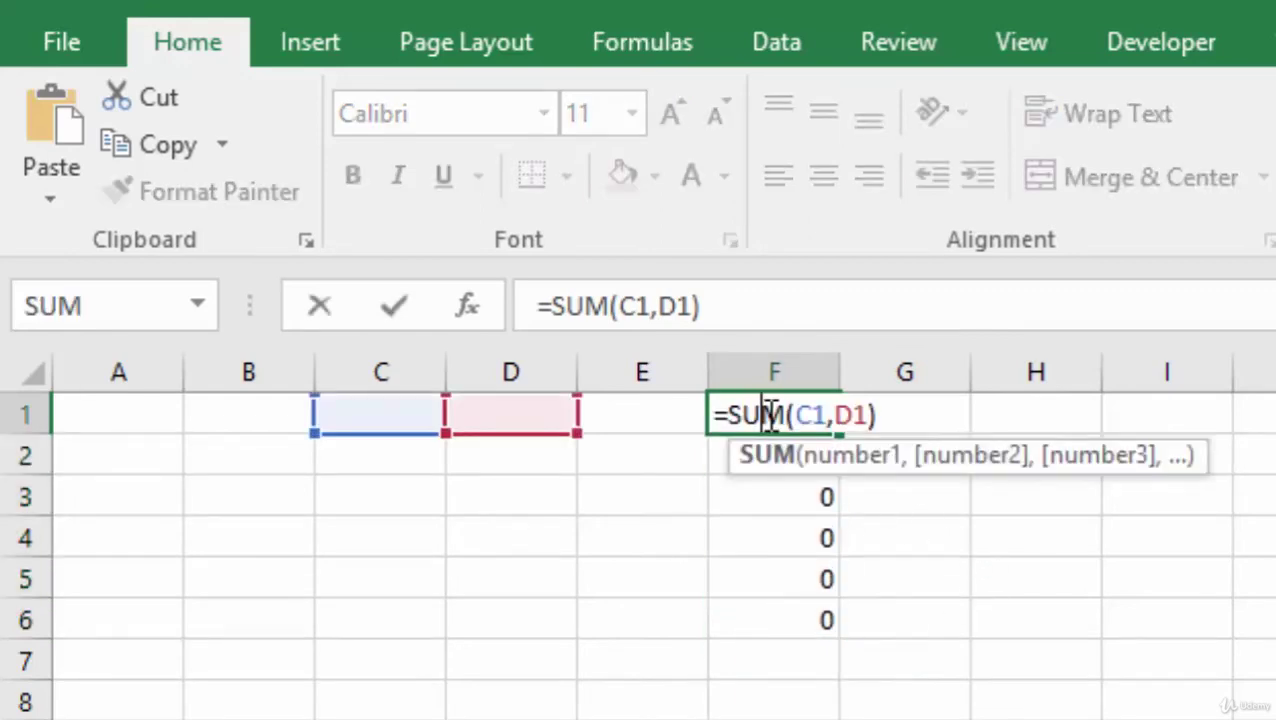
left_click(723, 456)
double_click(762, 455)
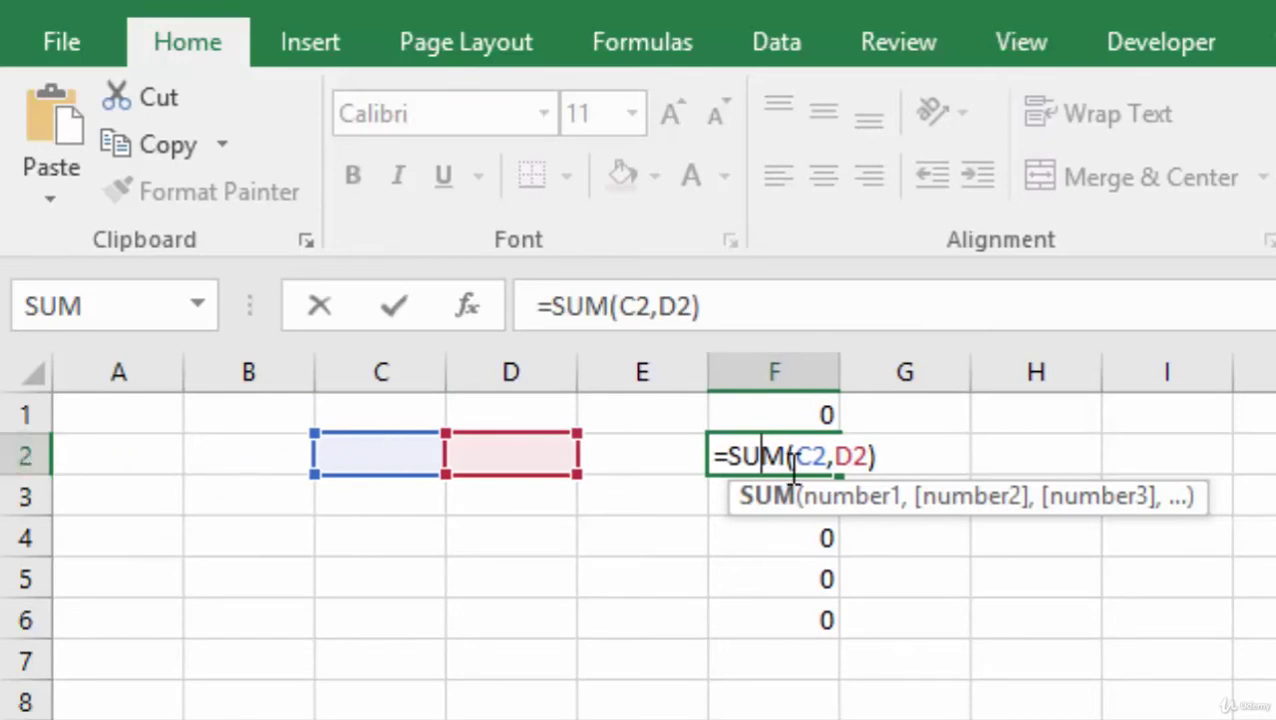
left_click(786, 413)
double_click(786, 413)
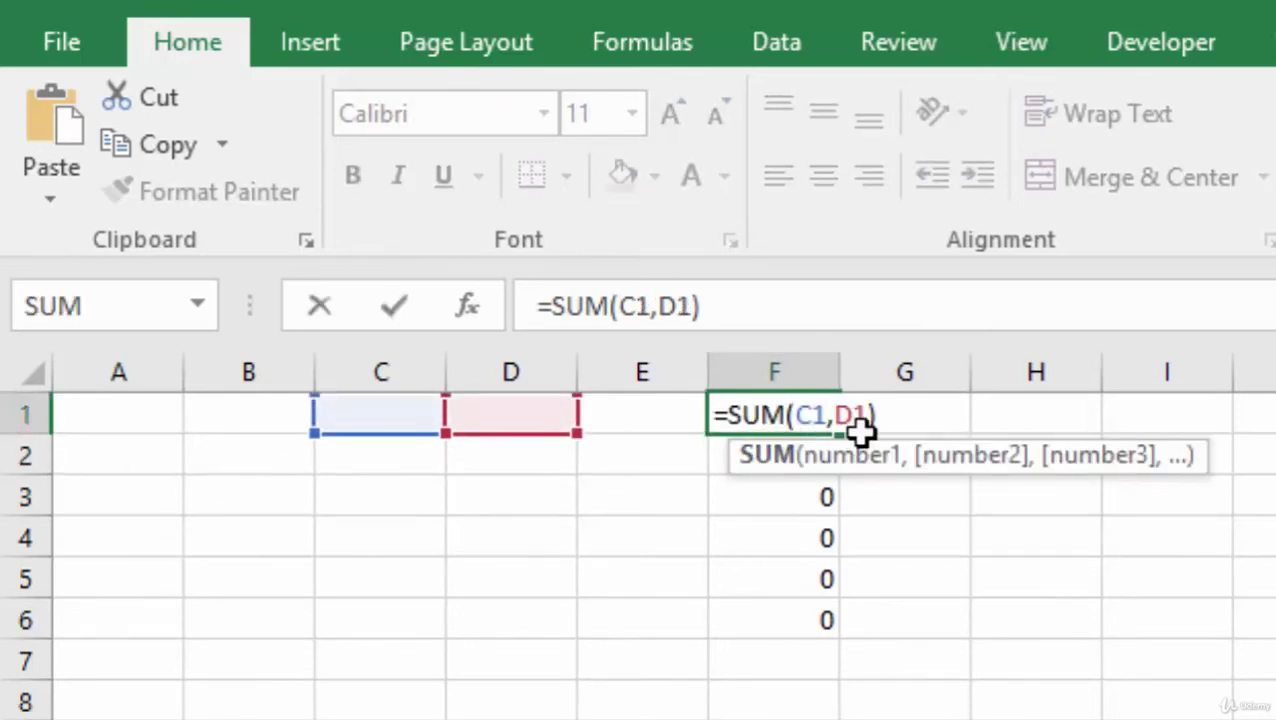
left_click(756, 457)
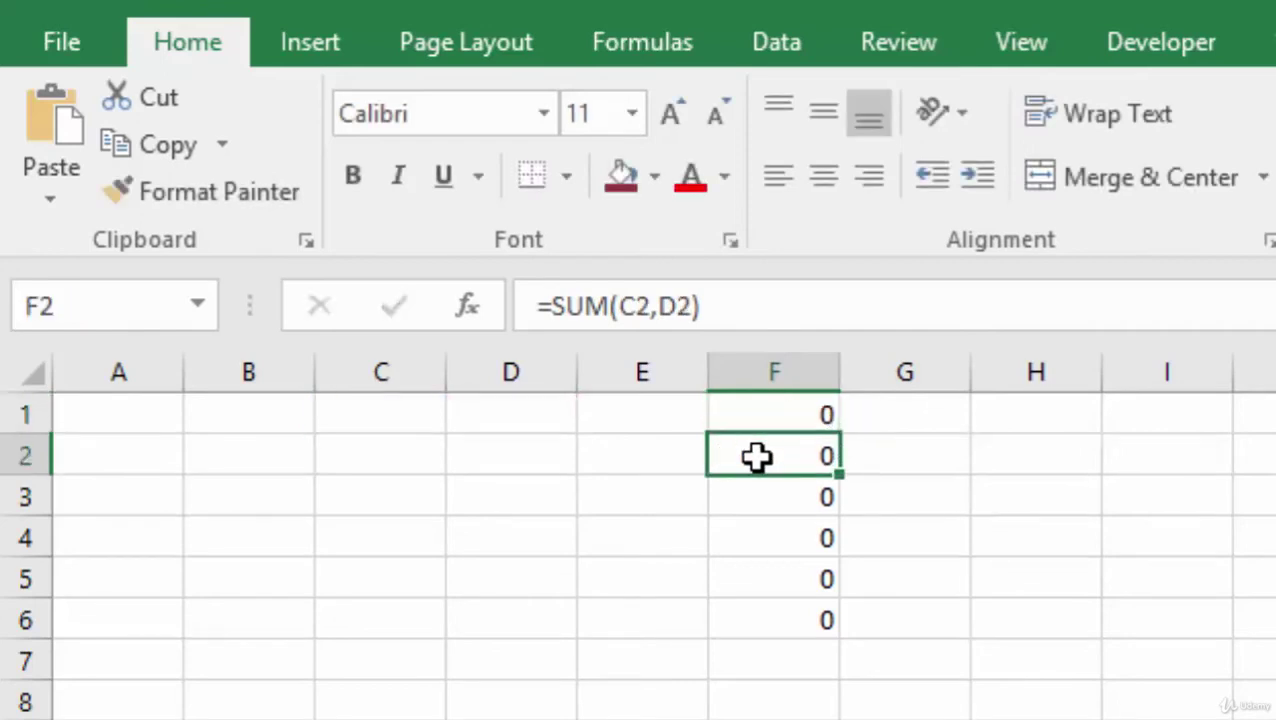
double_click(784, 457)
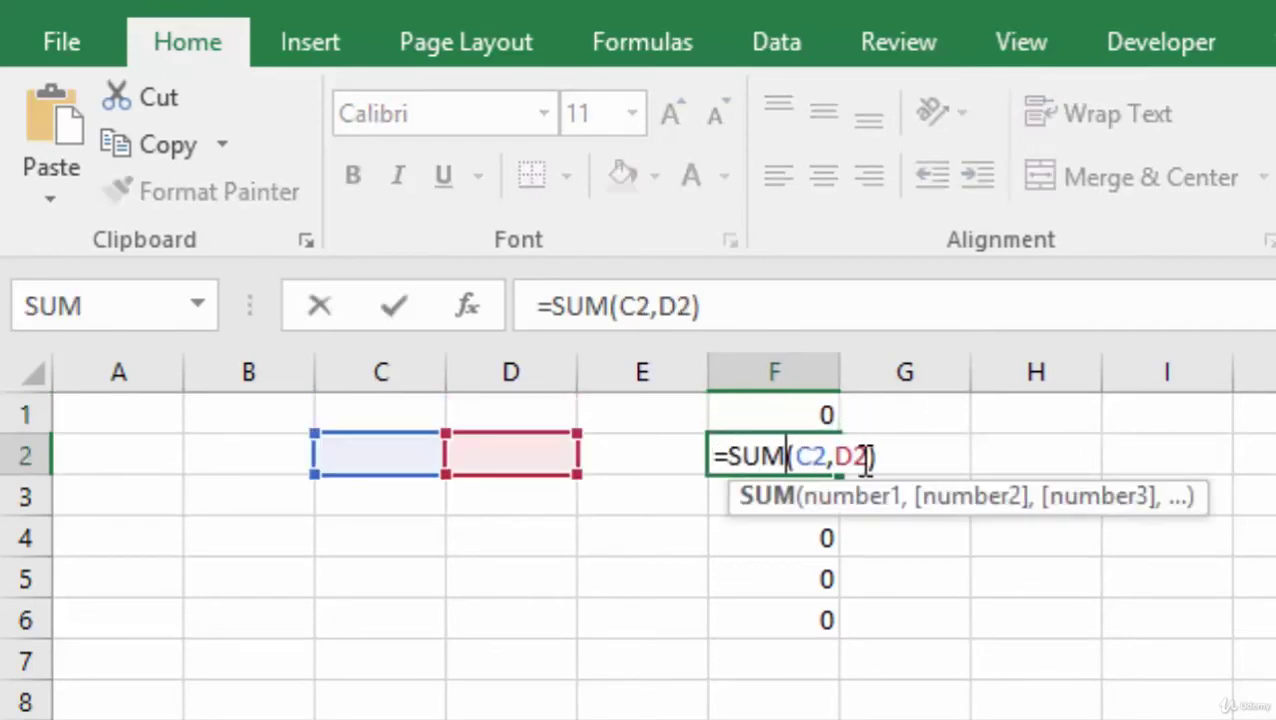
left_click(772, 492)
double_click(778, 494)
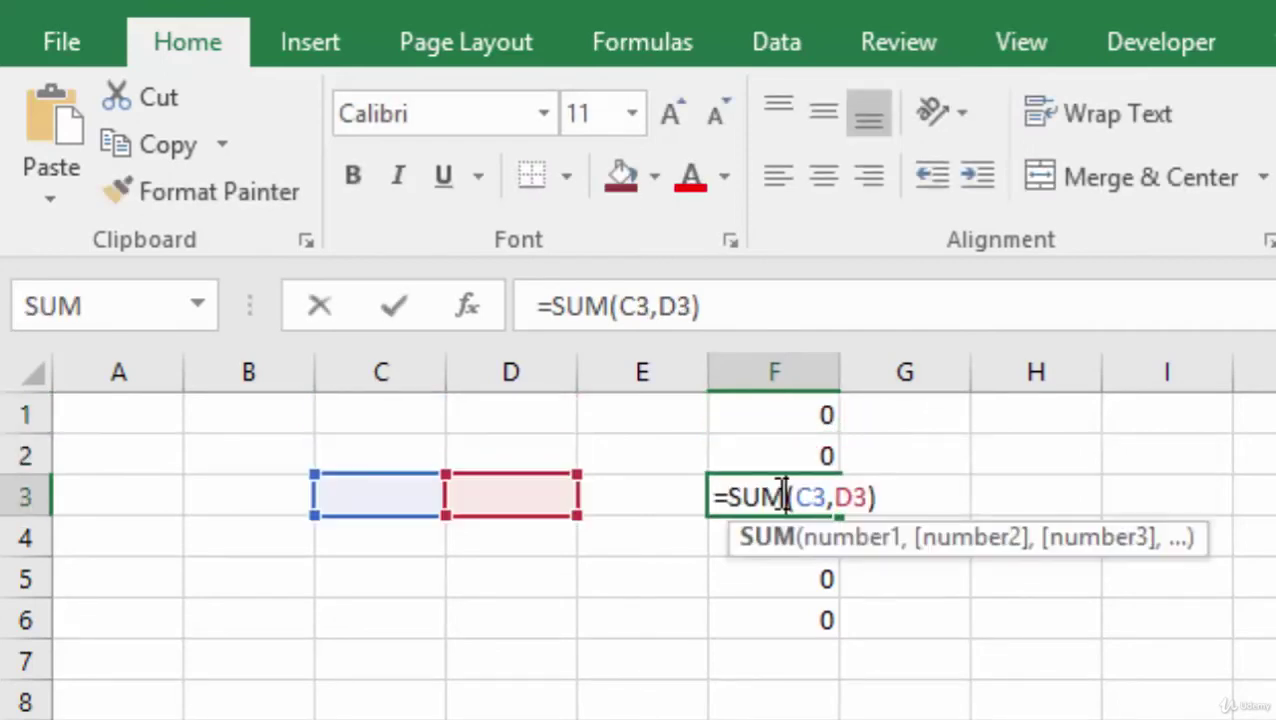
double_click(723, 541)
left_click(775, 579)
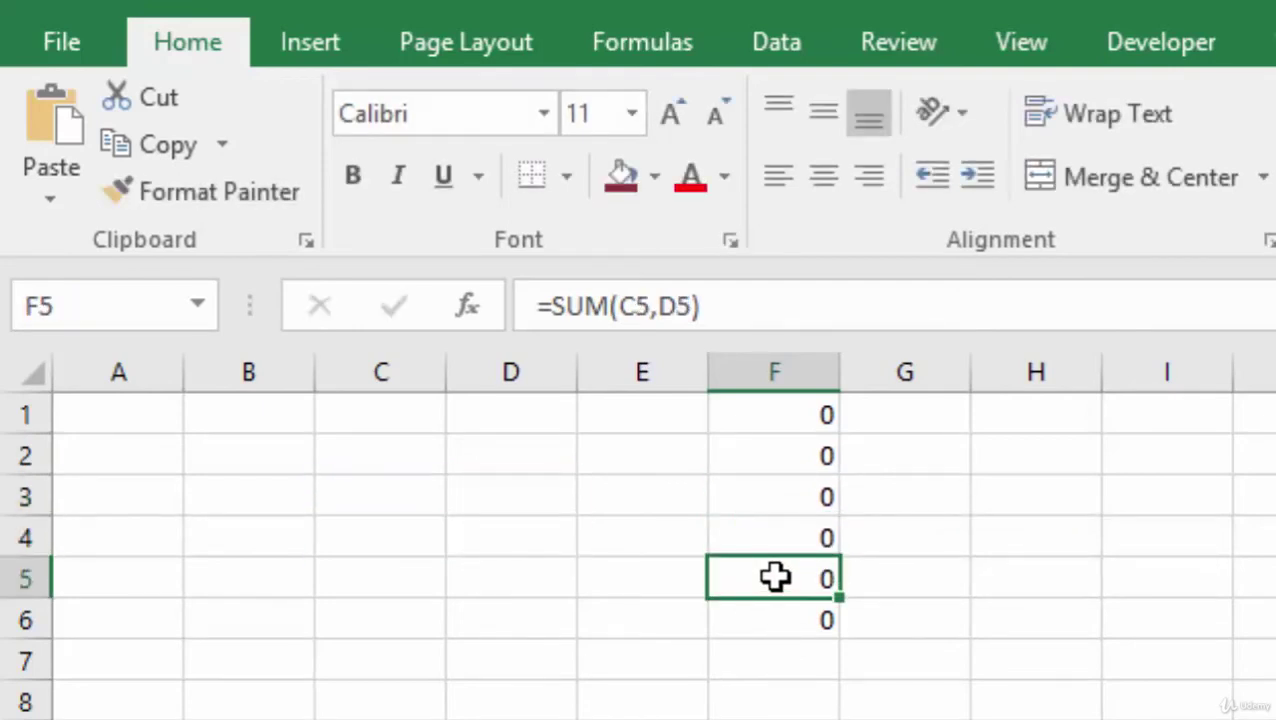
double_click(786, 579)
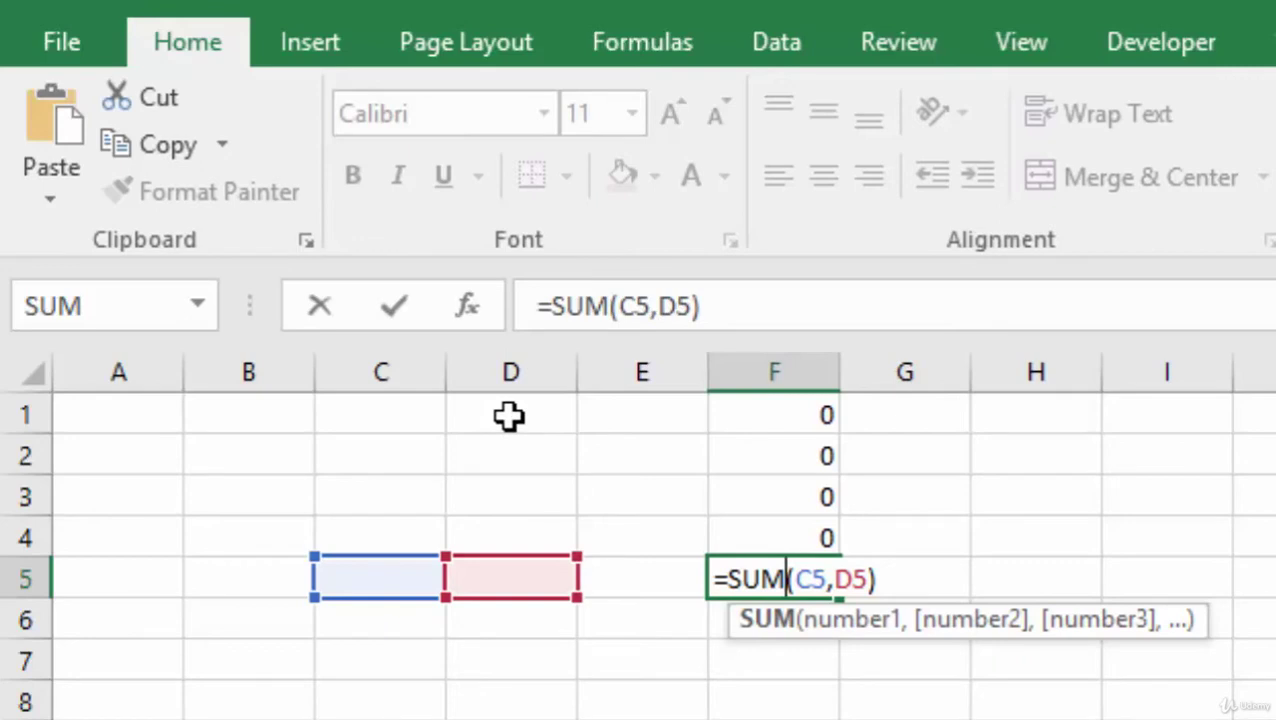
- Clear the copied formulas from F2:F6
left_click(782, 458)
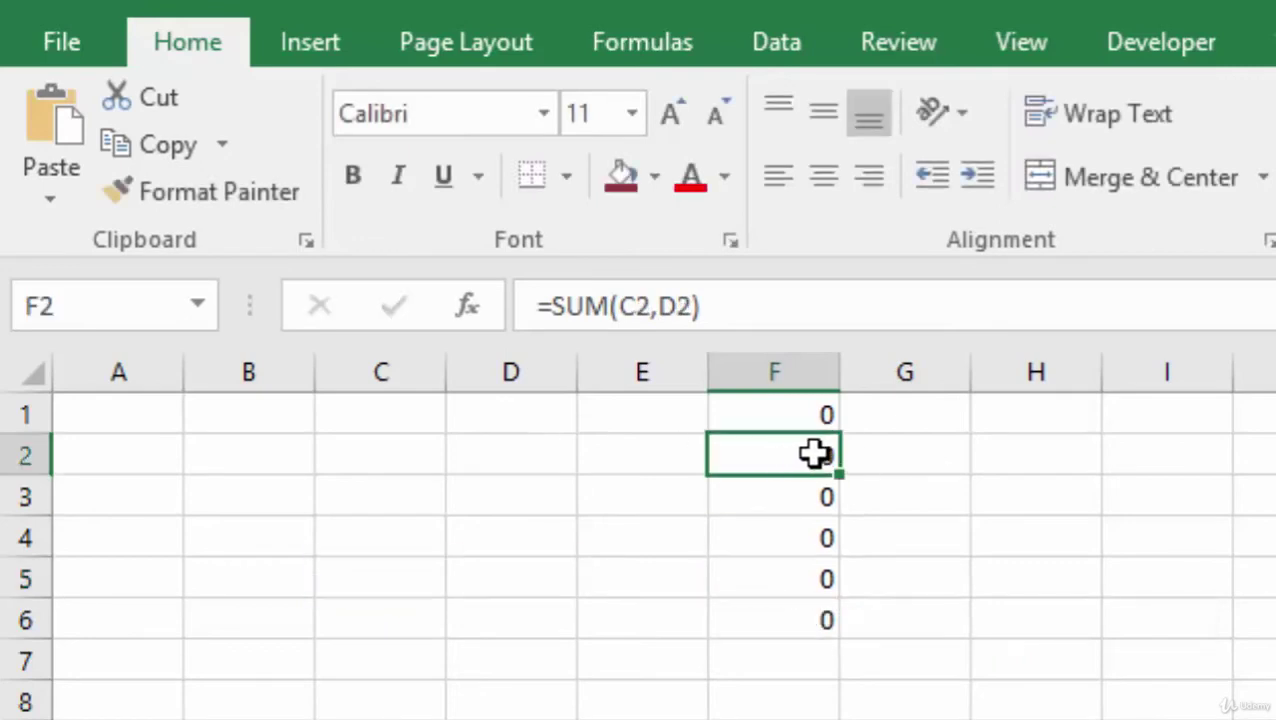
left_click_drag(797, 455, 789, 624)
key("Delete")
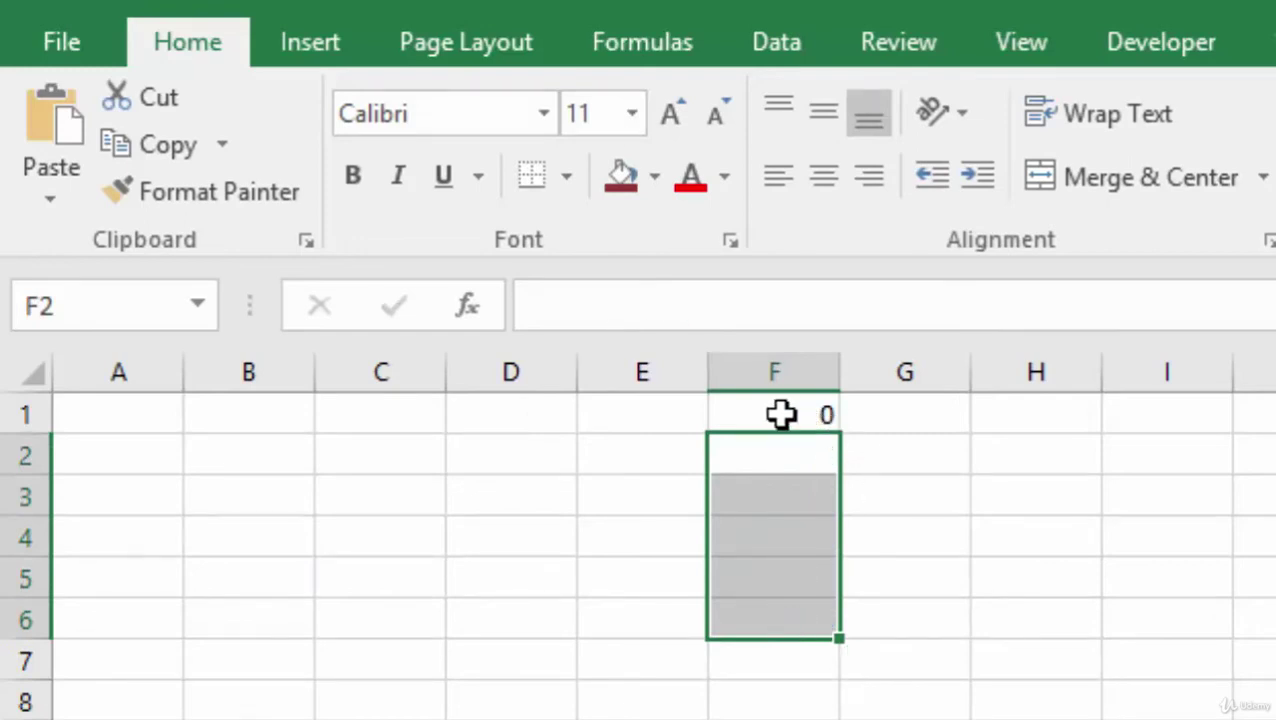
- Make the D1 reference in F1's formula absolute as $D$1 and fill the formula down through F7
double_click(782, 416)
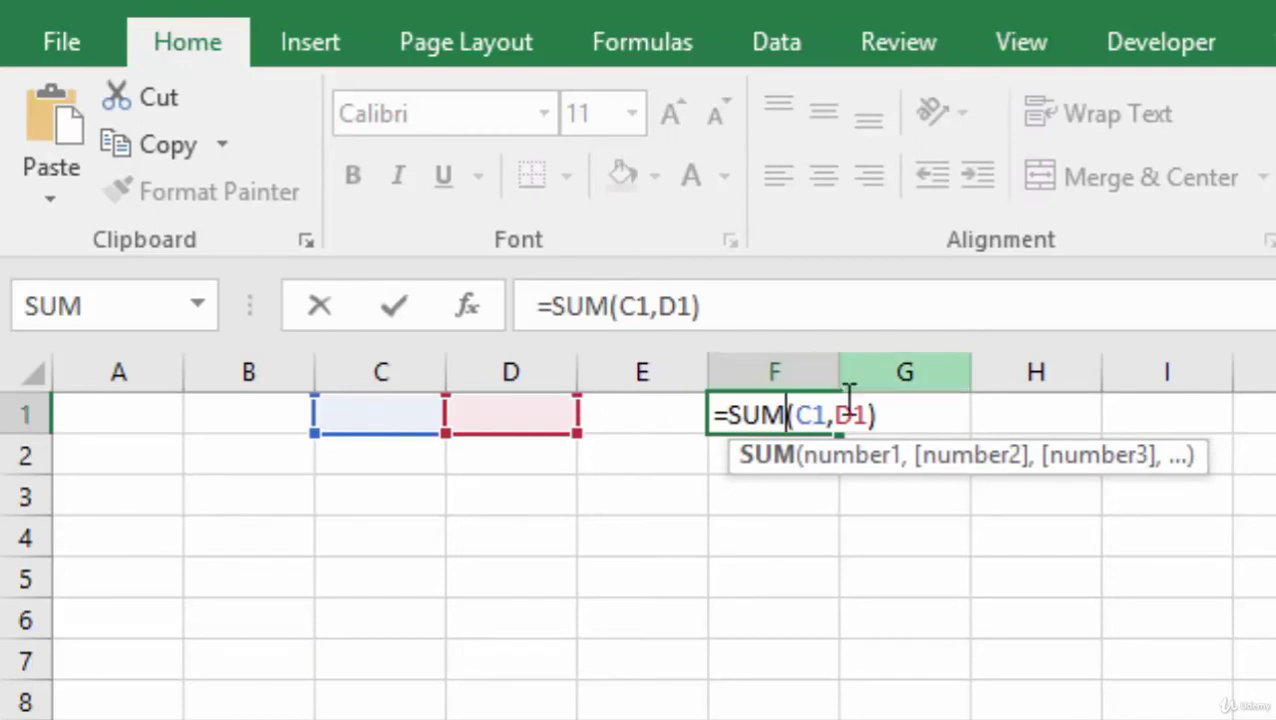
left_click(846, 410)
key("F4")
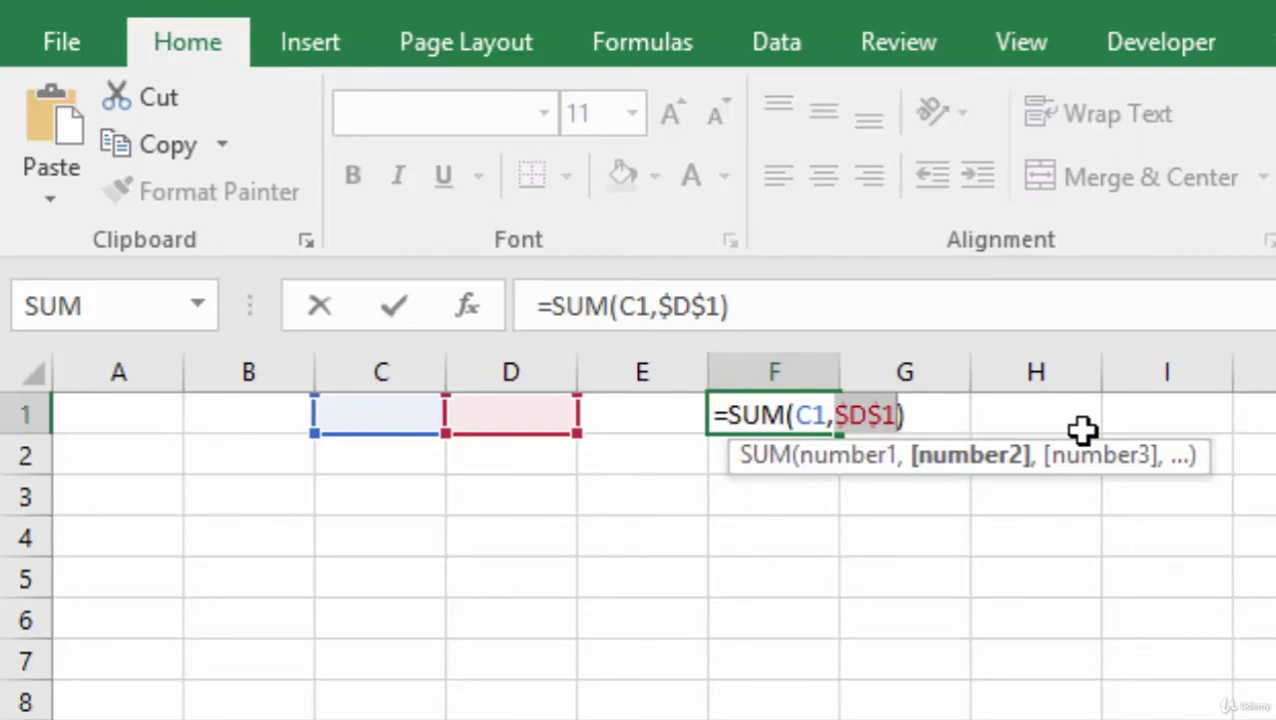
key("Return")
left_click(817, 421)
left_click_drag(840, 434, 843, 675)
- Examine the formulas in F1 through F6 to compare their relative and absolute references
left_click(760, 416)
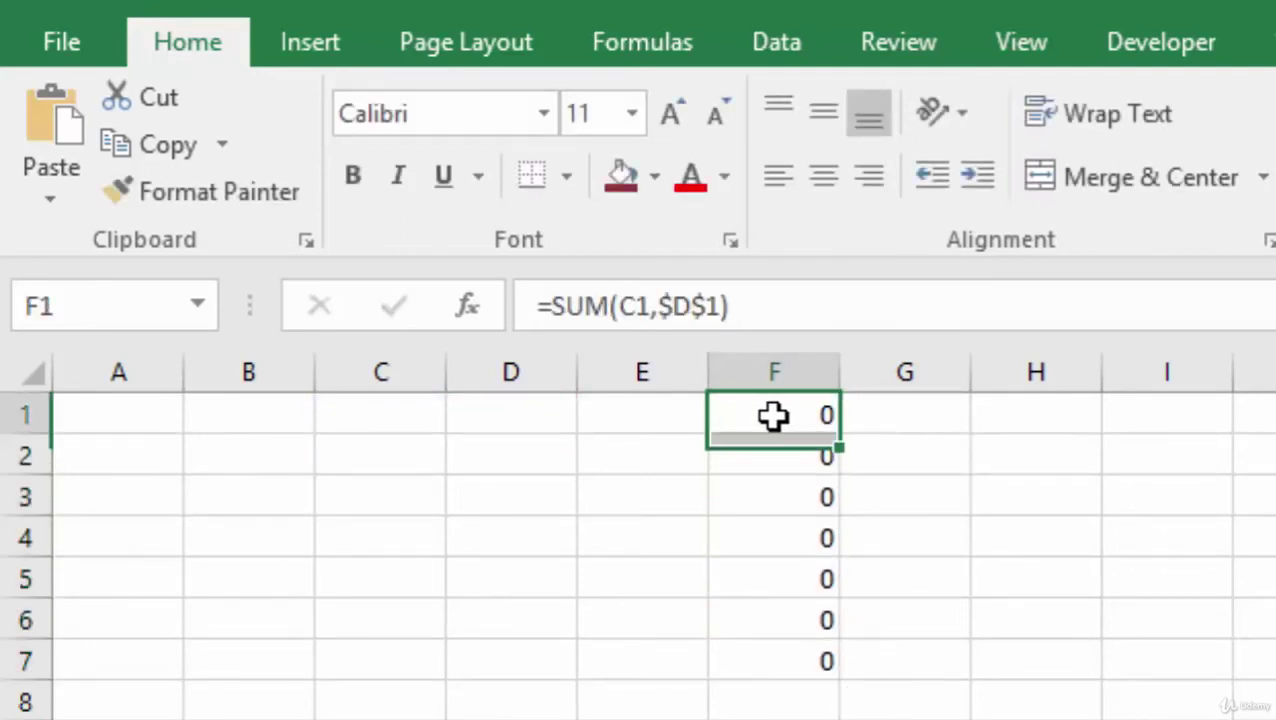
double_click(751, 413)
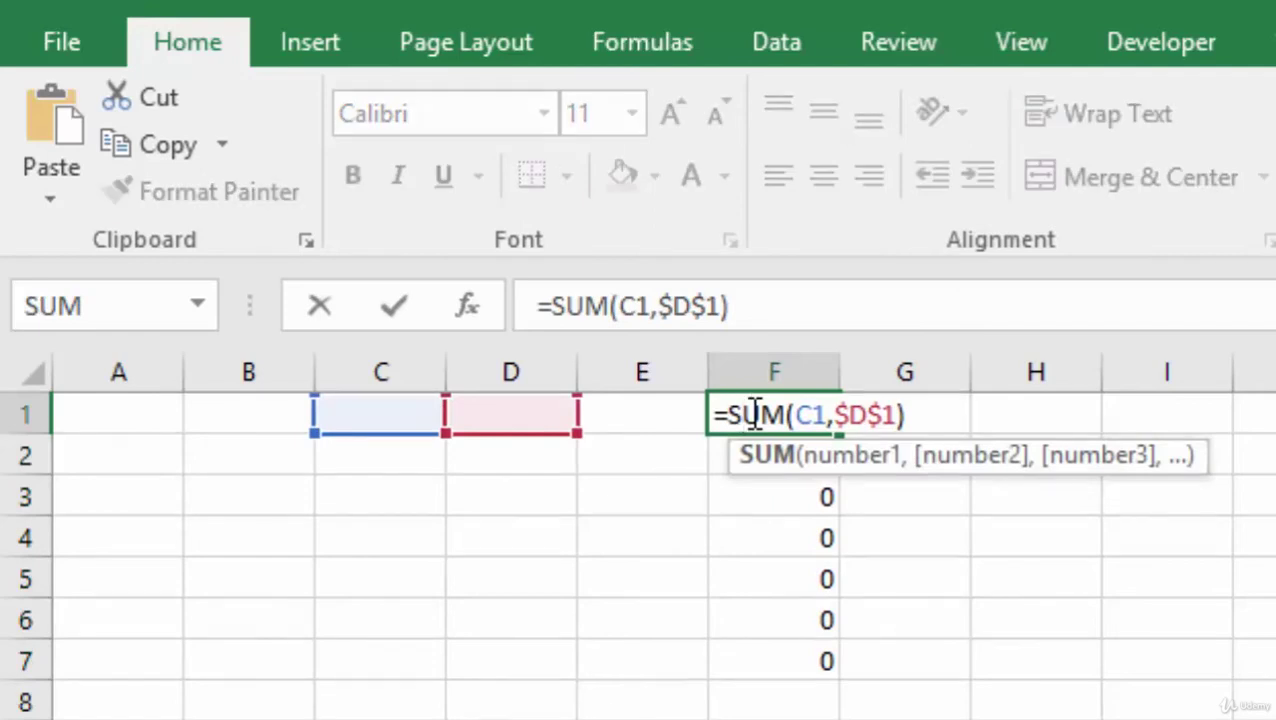
left_click(720, 461)
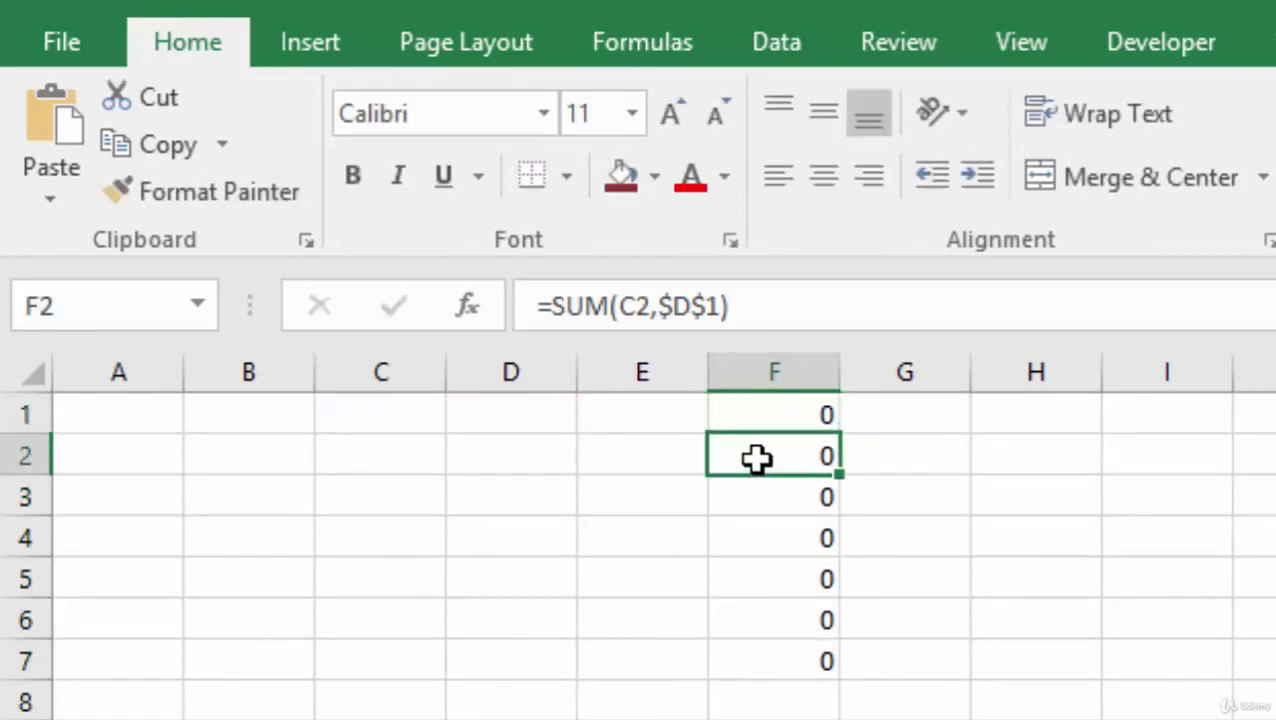
double_click(756, 459)
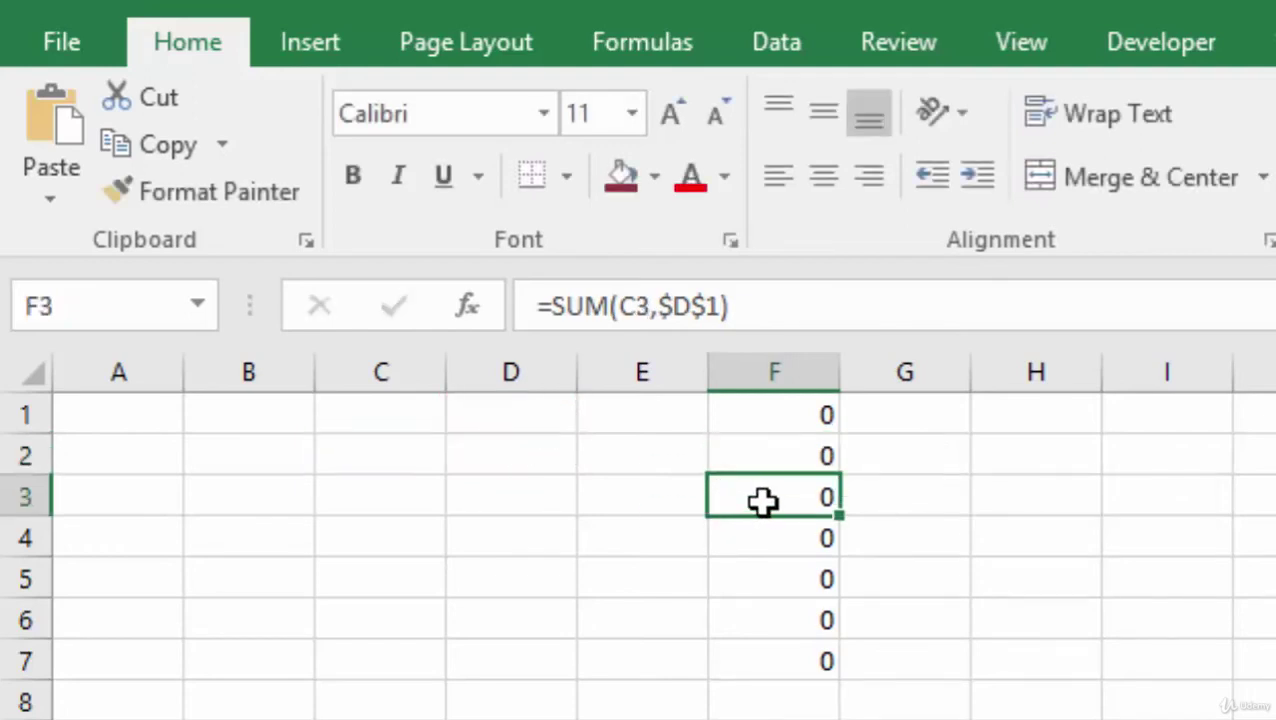
double_click(760, 503)
double_click(720, 537)
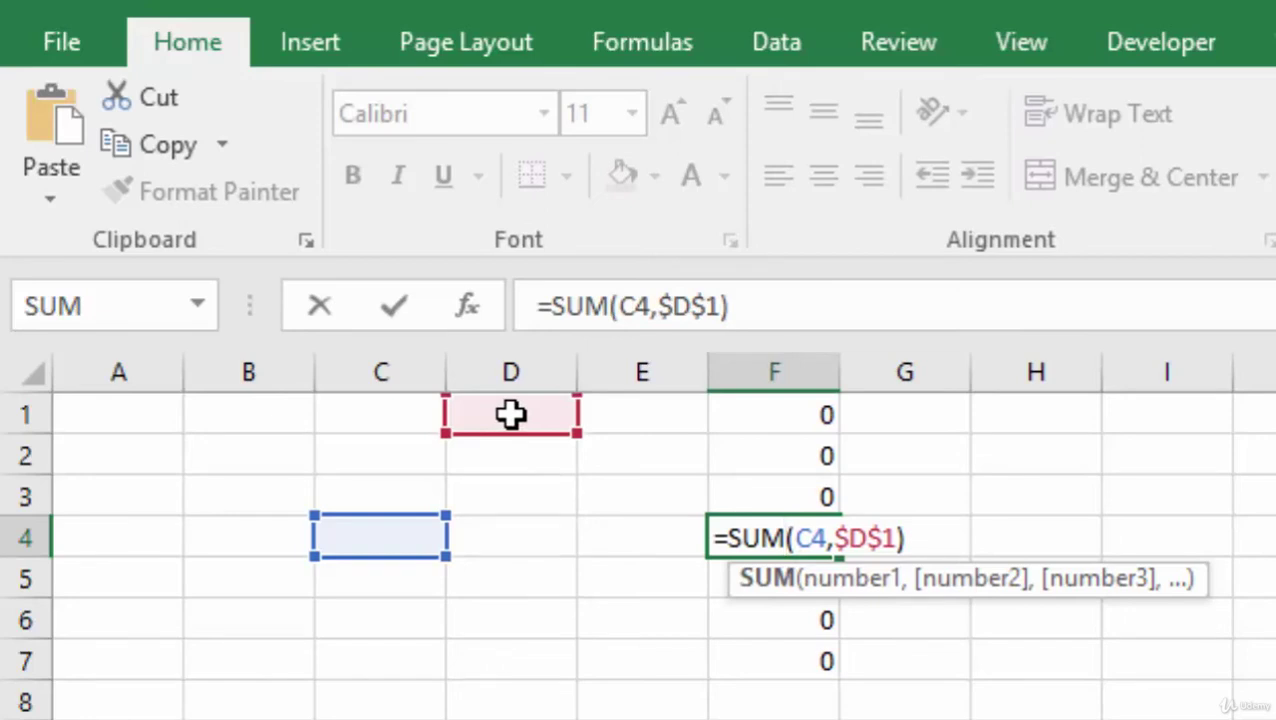
key("Return")
double_click(735, 581)
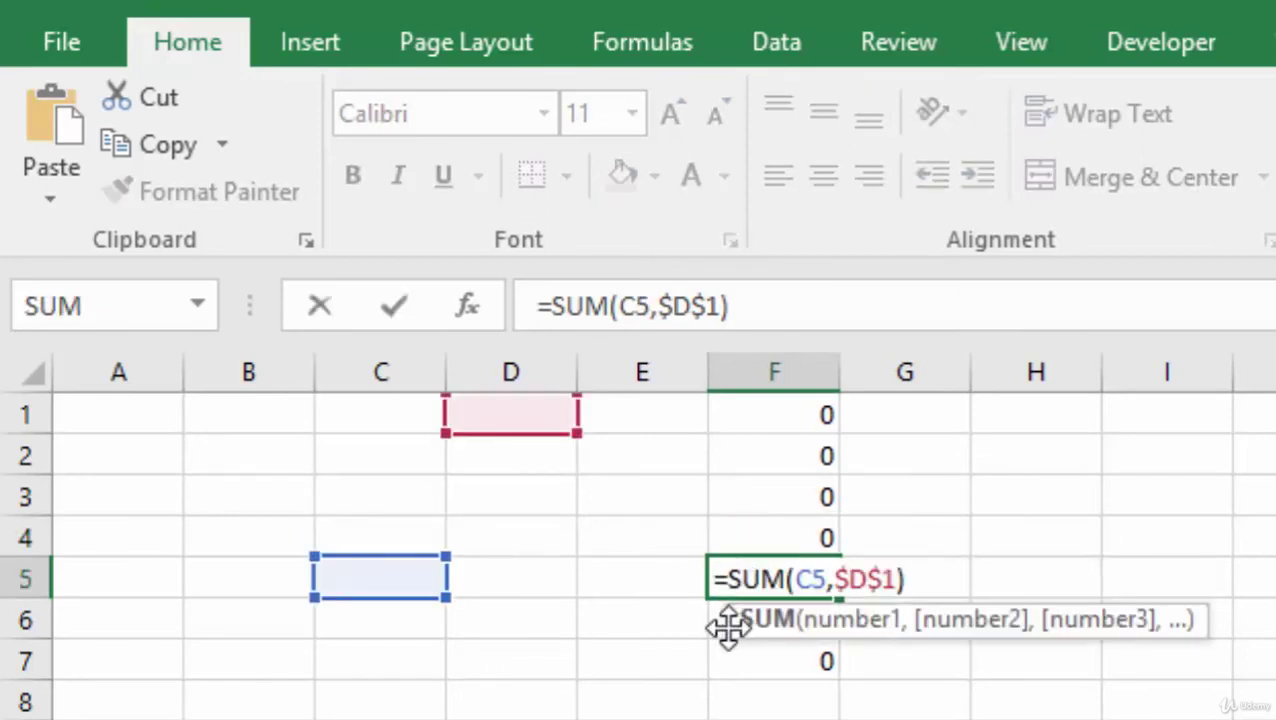
key("Return")
double_click(758, 621)
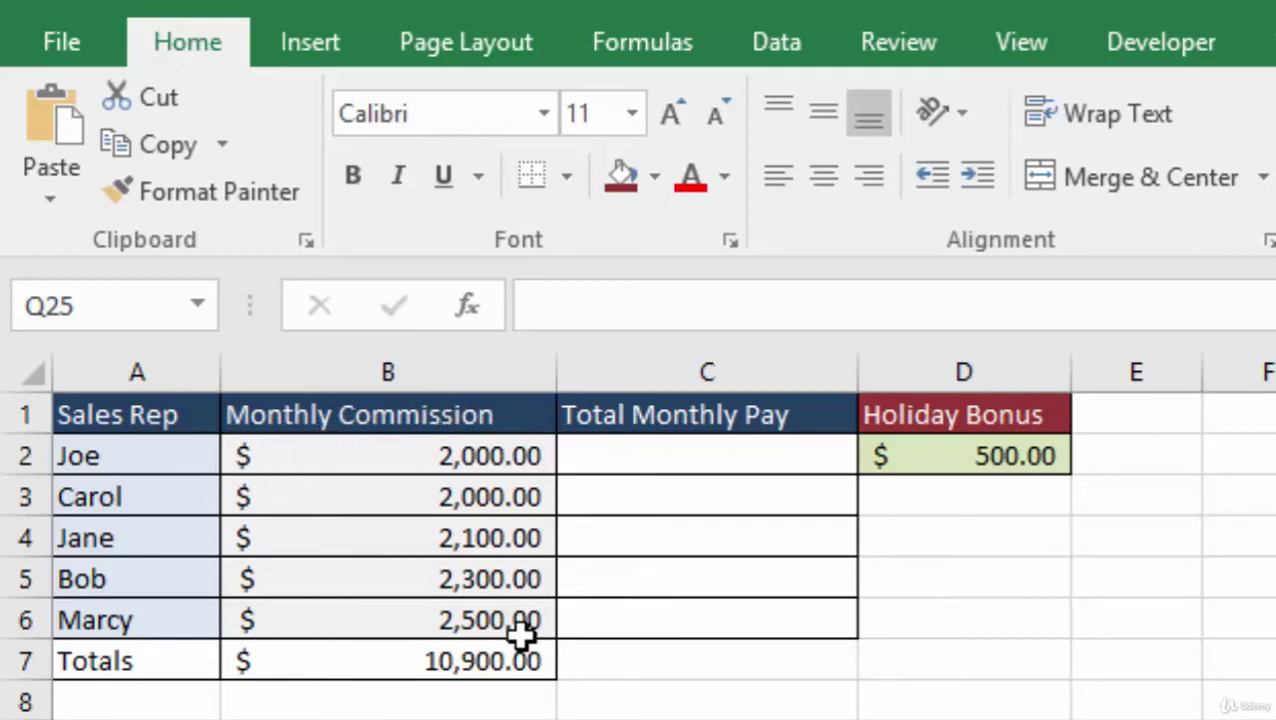
- Start a SUM formula in C2 that adds the monthly commission in B2 and the holiday bonus in D2
left_click(375, 661)
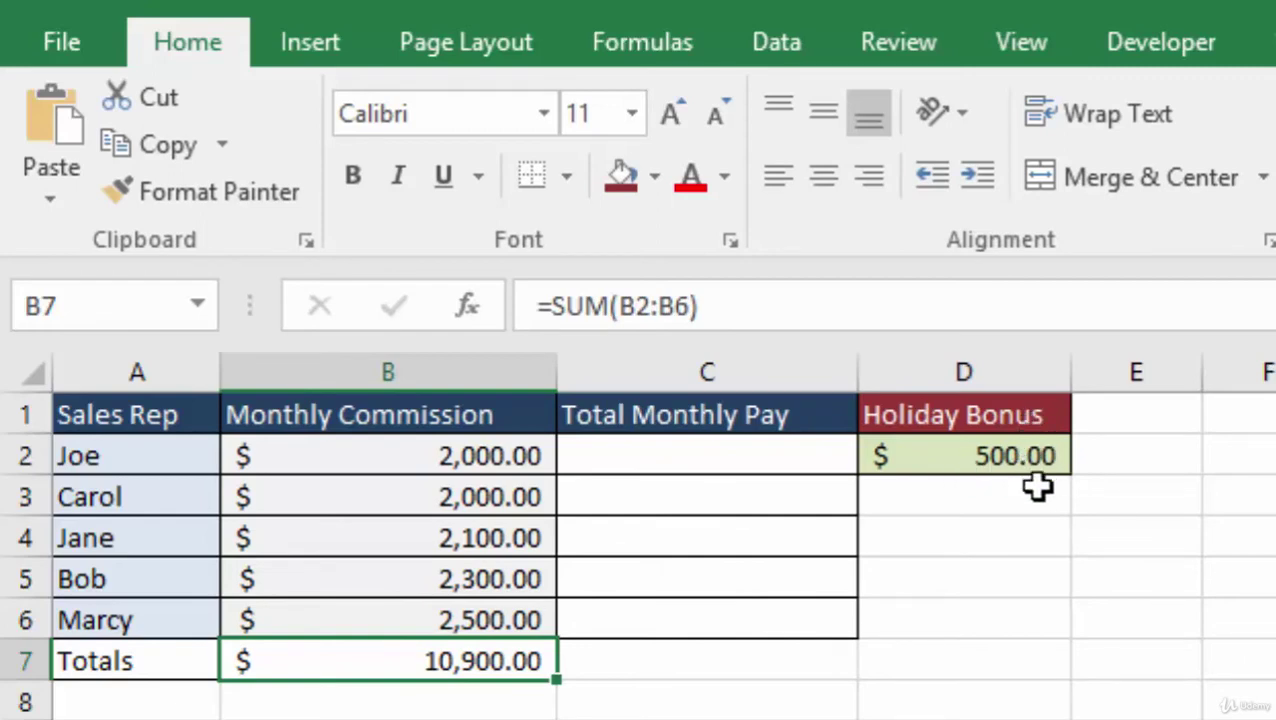
left_click(679, 457)
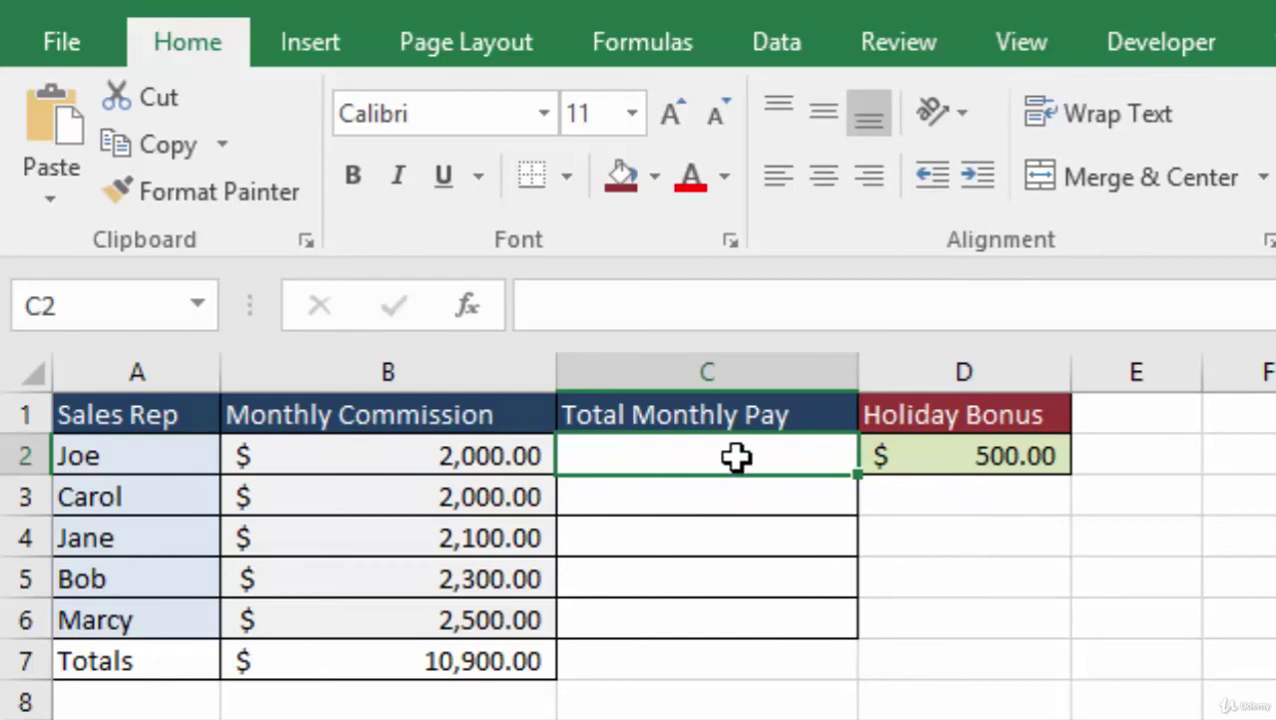
type("=")
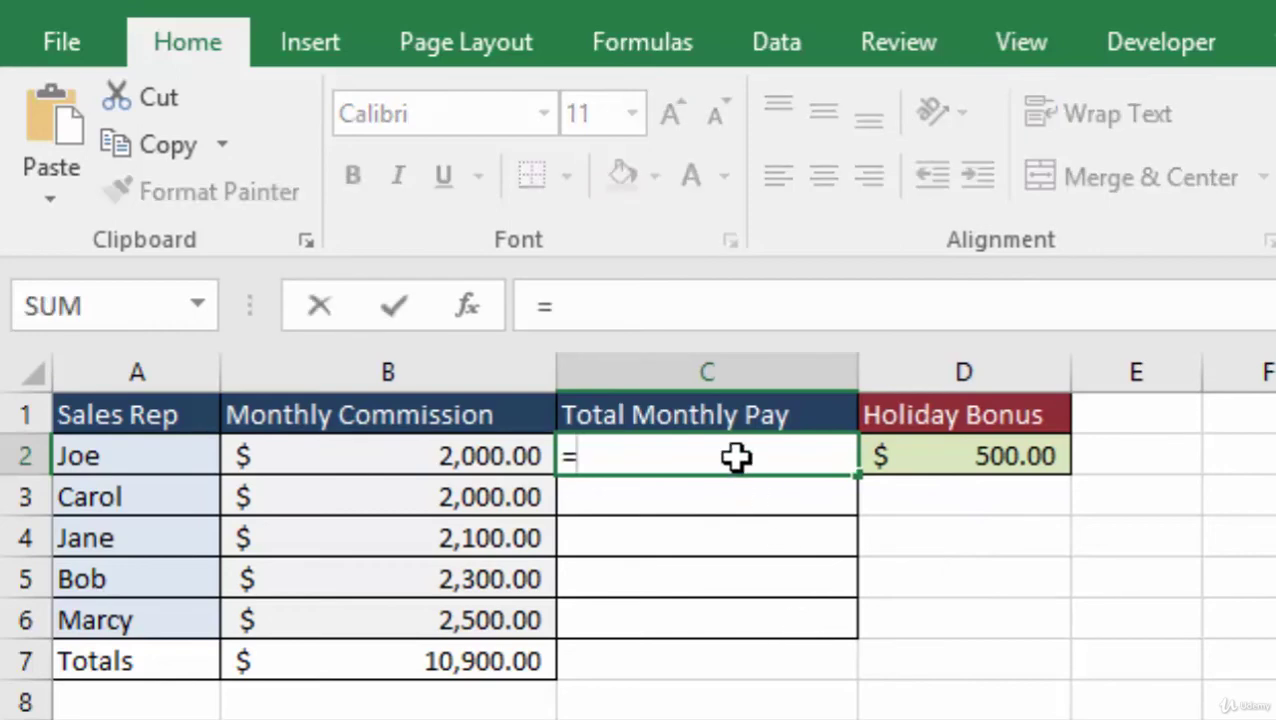
type("SUM")
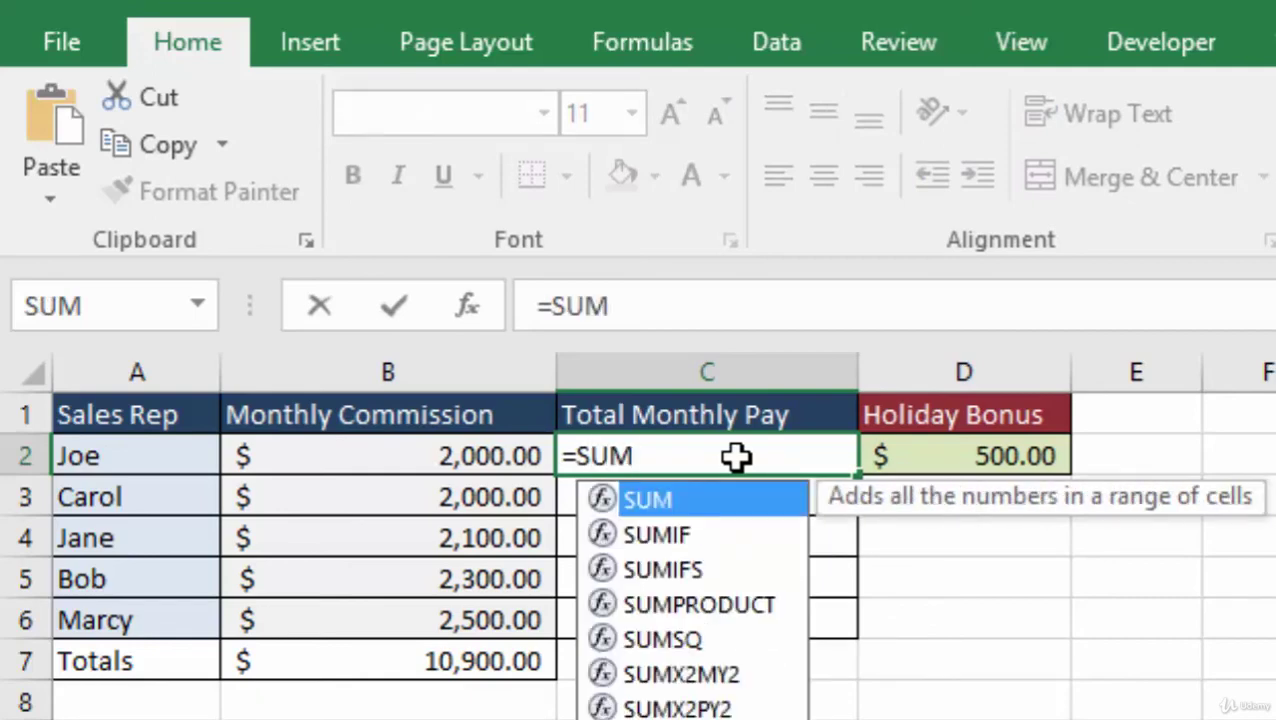
double_click(661, 501)
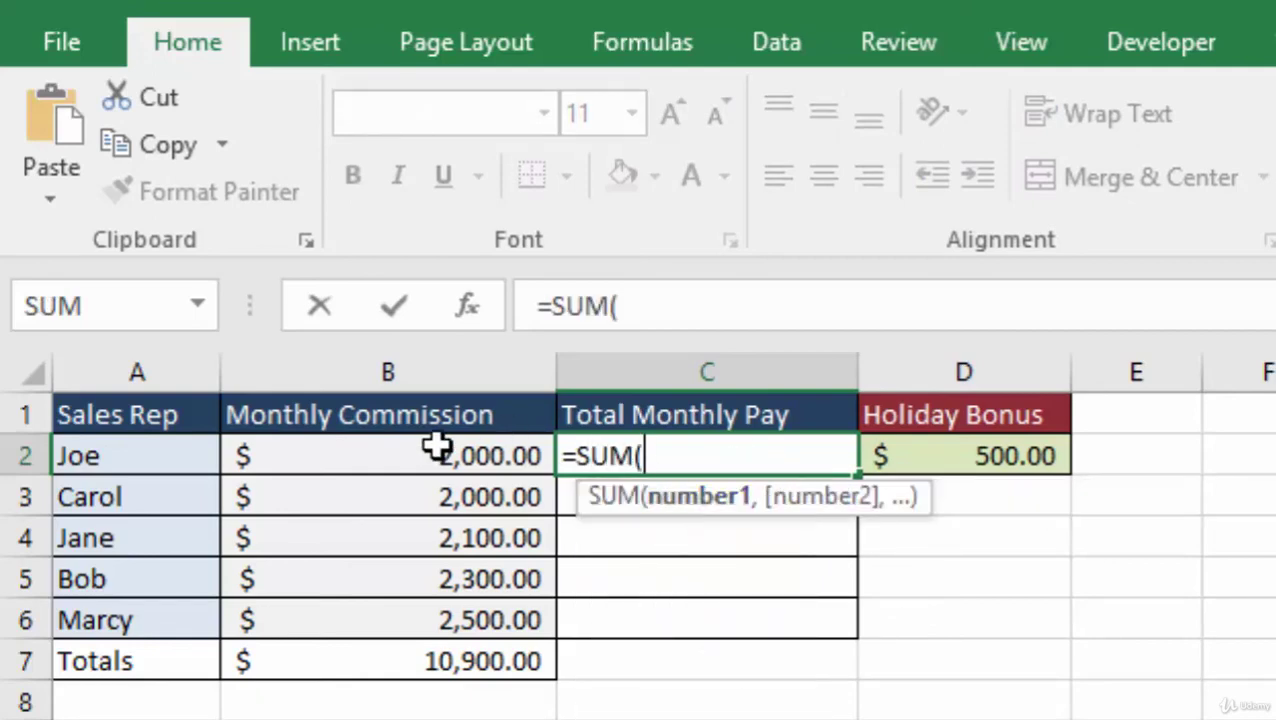
left_click(425, 456)
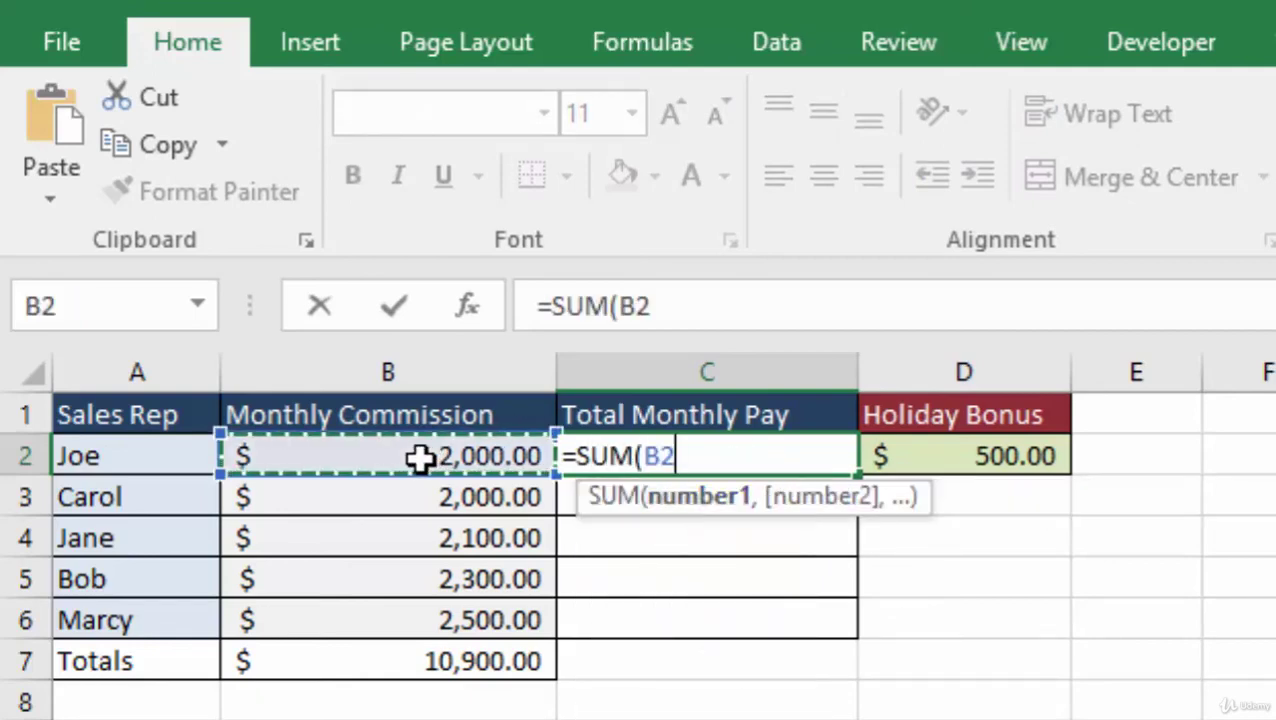
type(",")
left_click(958, 456)
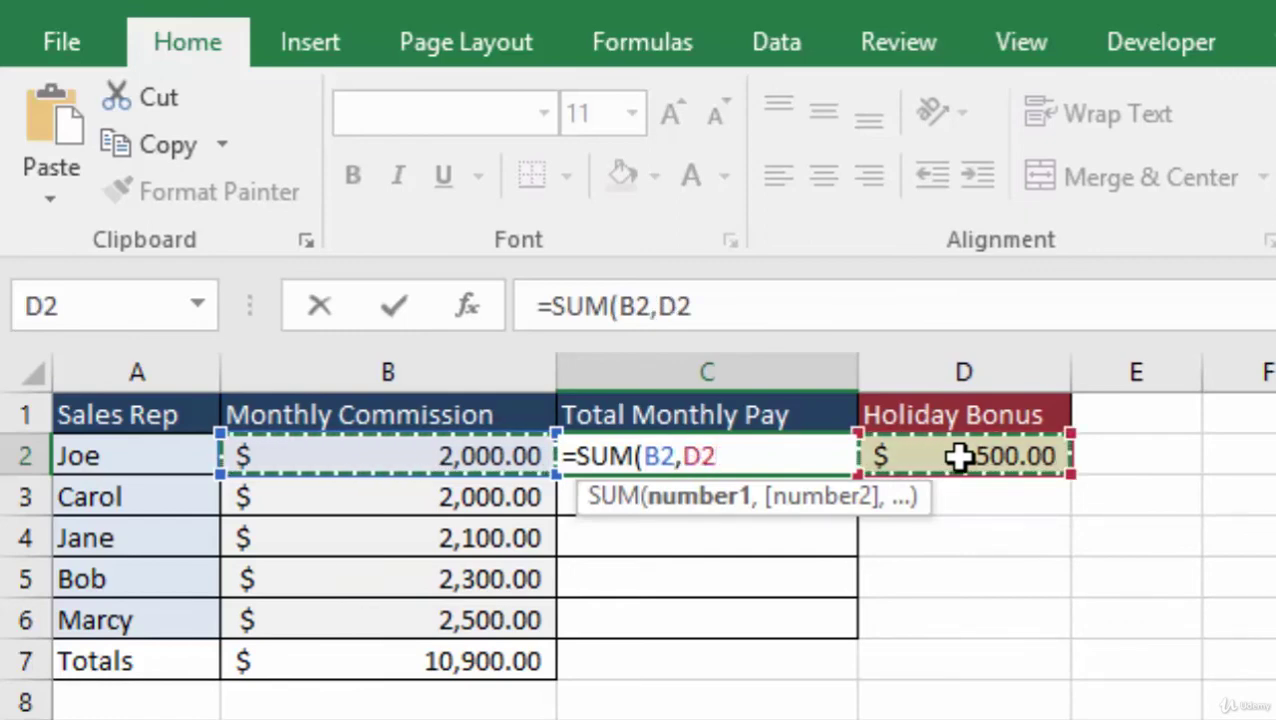
- Make the D2 reference in C2's formula absolute as $D$2 and fill the completed formula down through C6
key("F4")
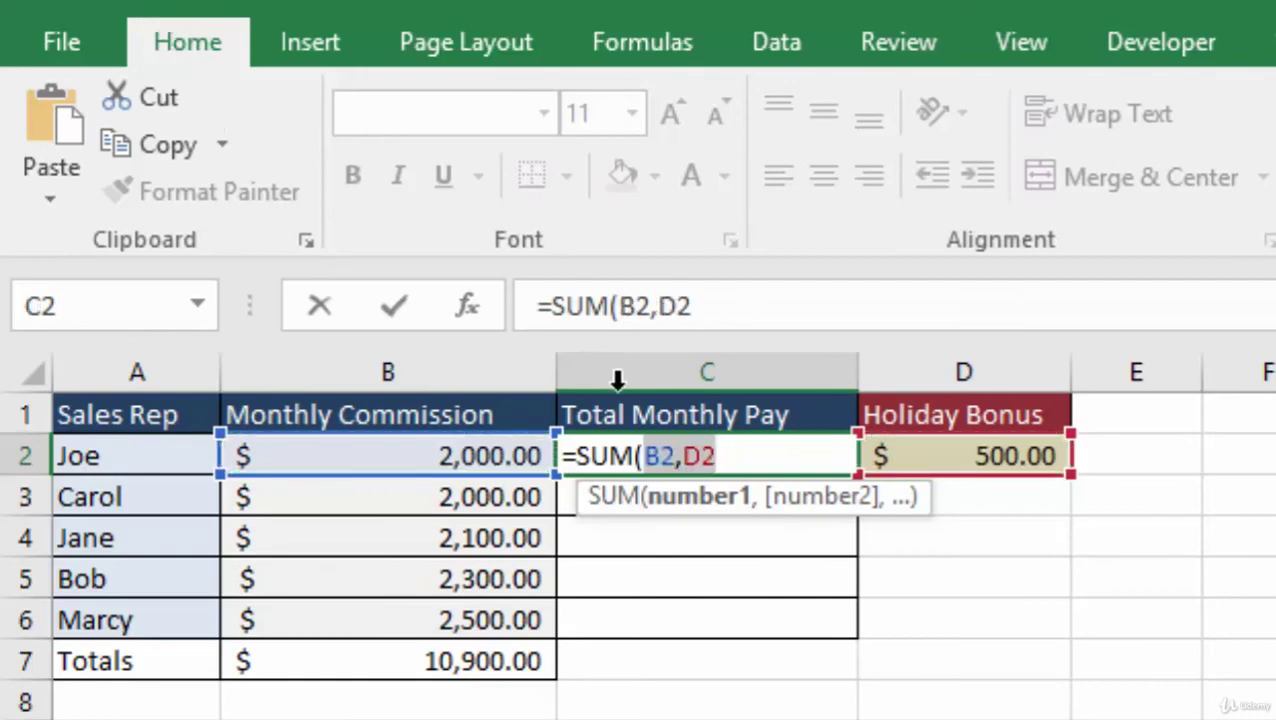
left_click(720, 456)
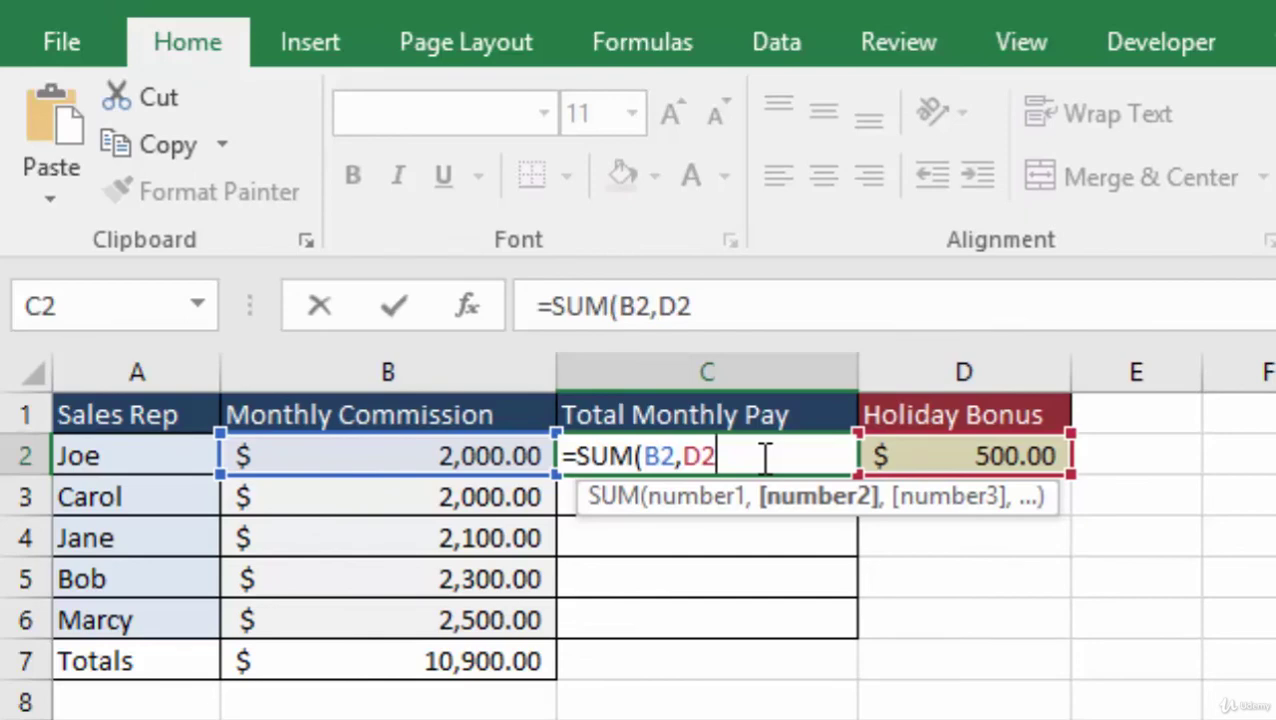
key("F4")
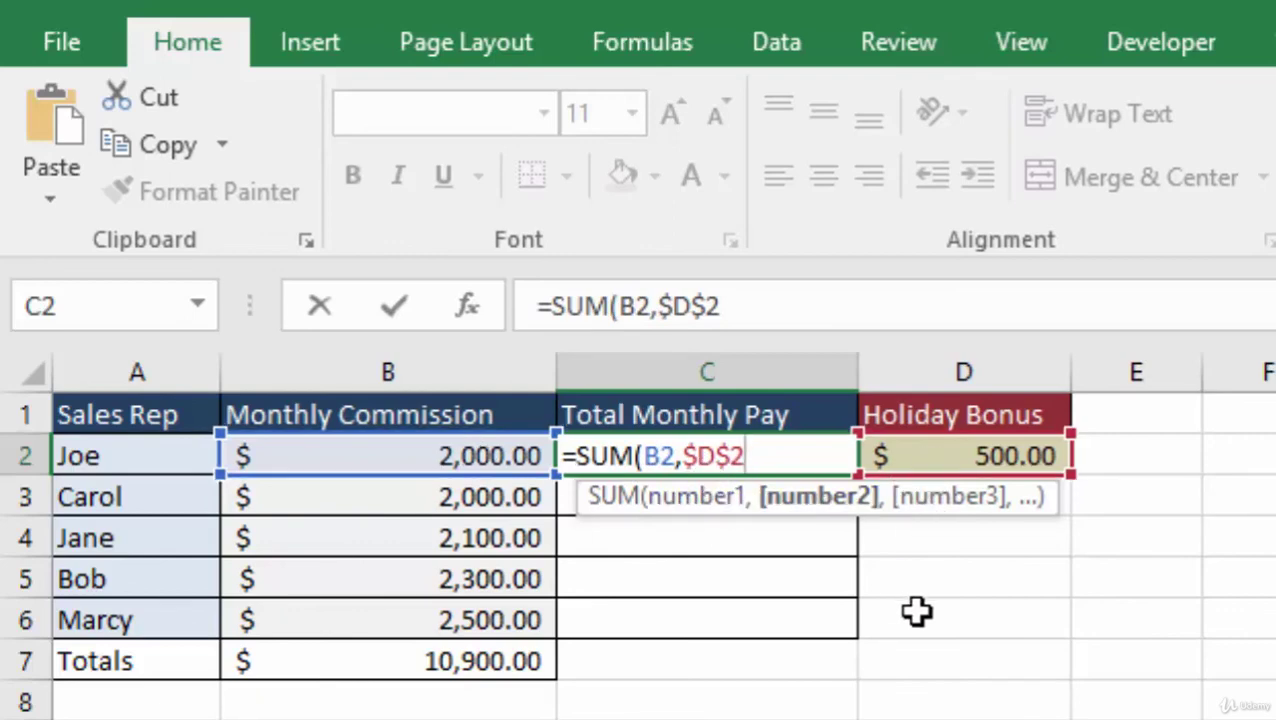
key("Return")
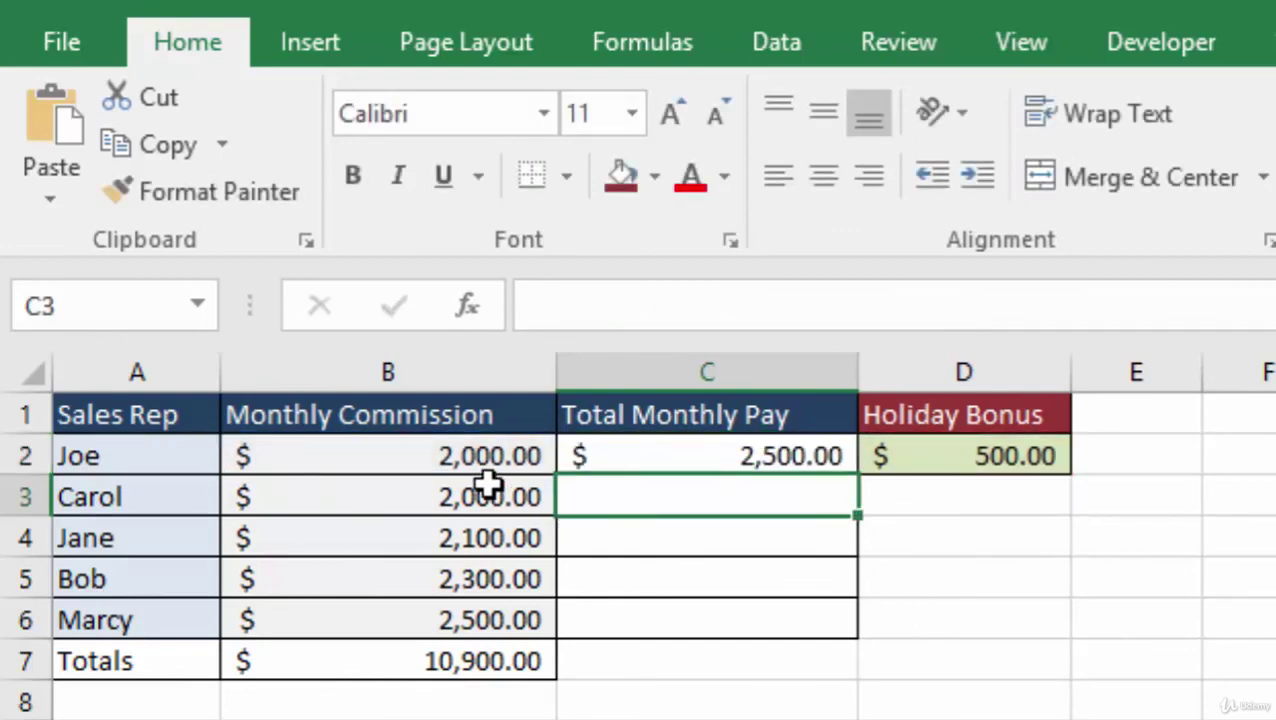
left_click(706, 457)
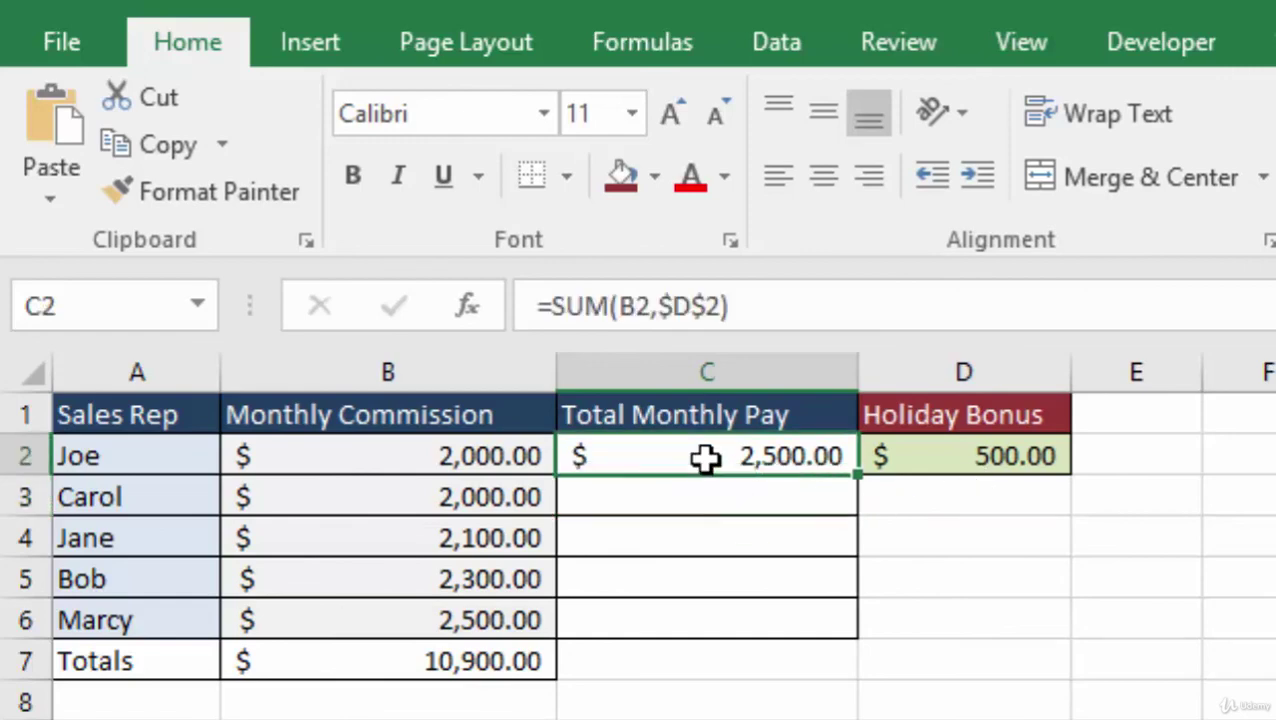
left_click_drag(858, 481, 865, 644)
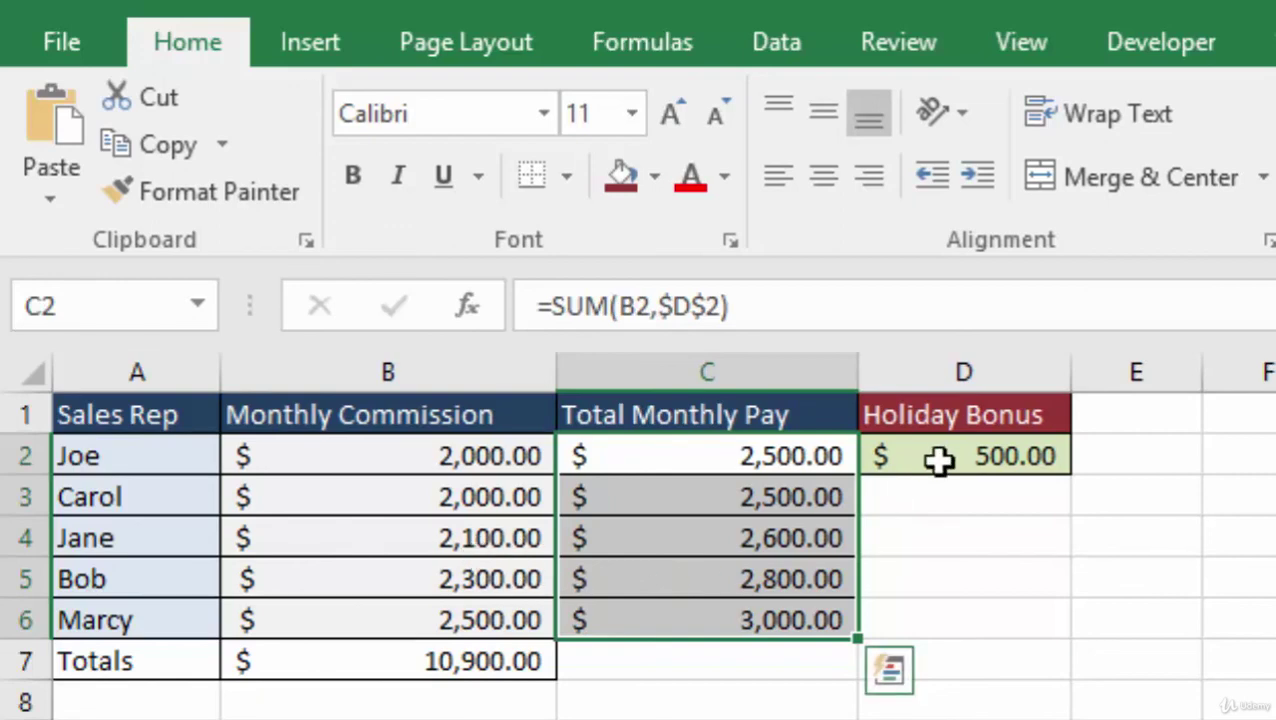
- Examine the filled formulas in C3 and C5 to compare their commission and holiday bonus references
left_click(705, 497)
double_click(705, 497)
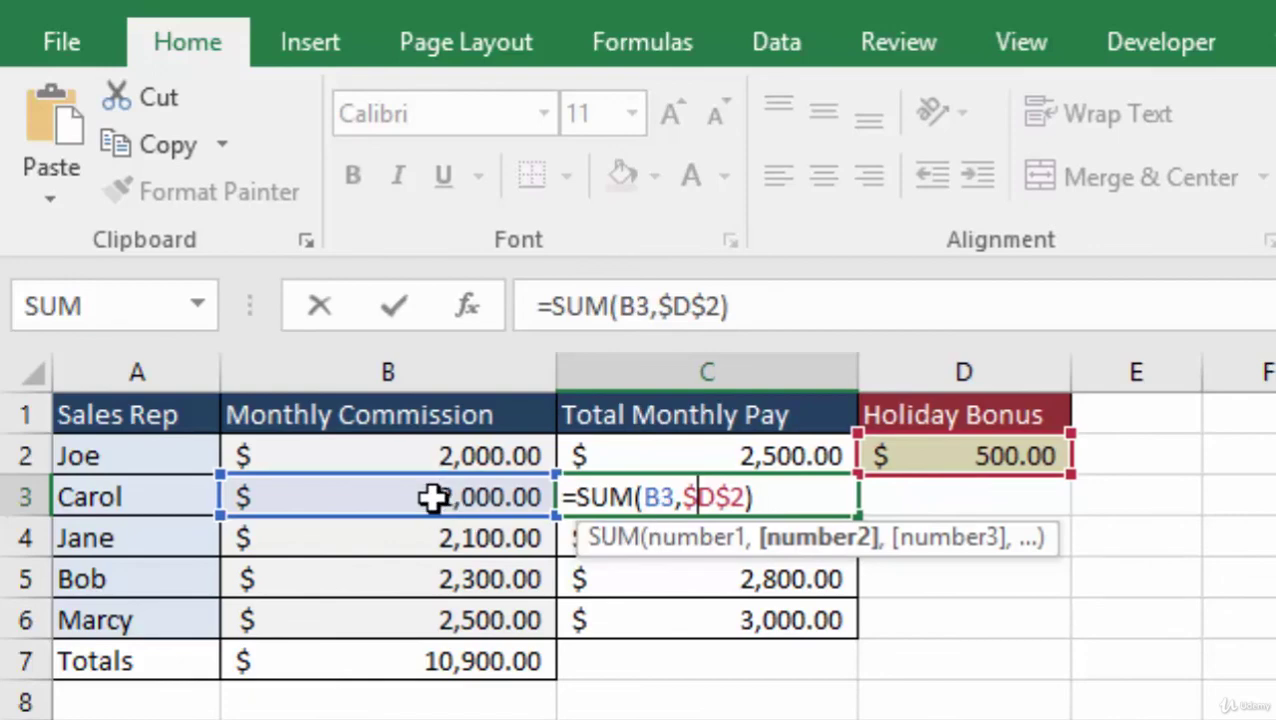
left_click(641, 580)
double_click(641, 580)
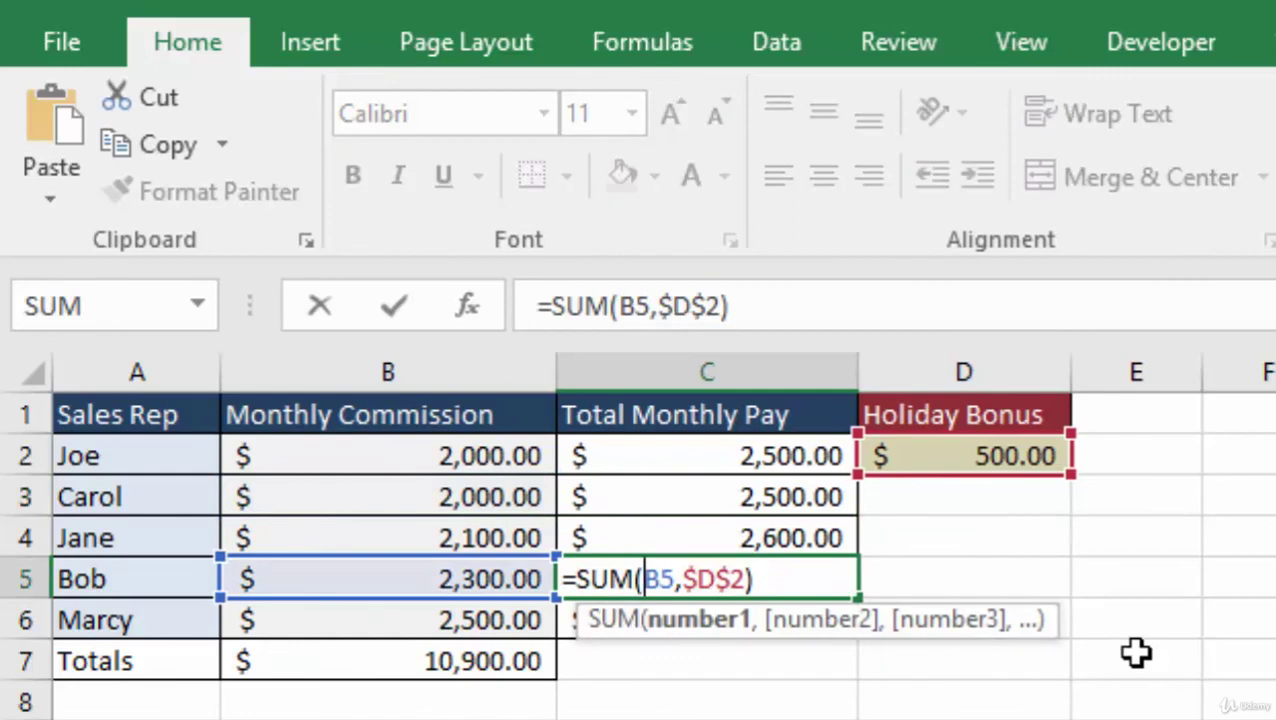